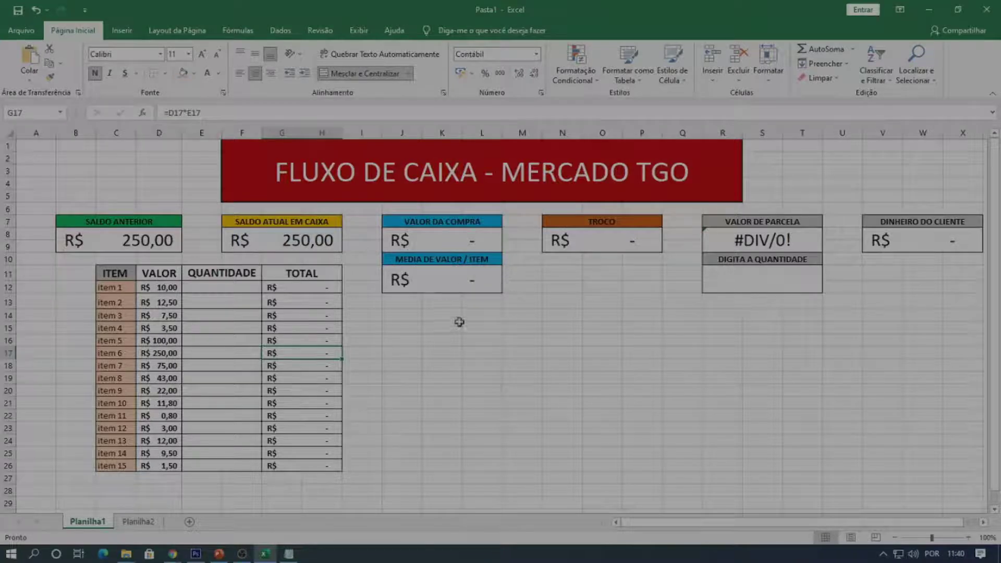
# - Enter a quantity of 1 for item 1 and check the formula under VALOR DA COMPRA
pyautogui.click(240, 287)
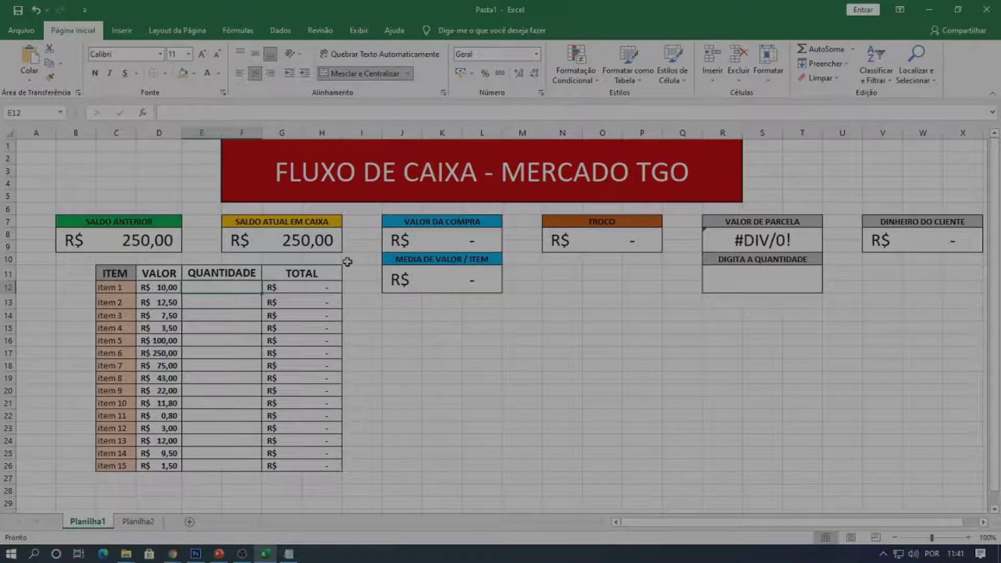
pyautogui.write('1')
pyautogui.press('Return')
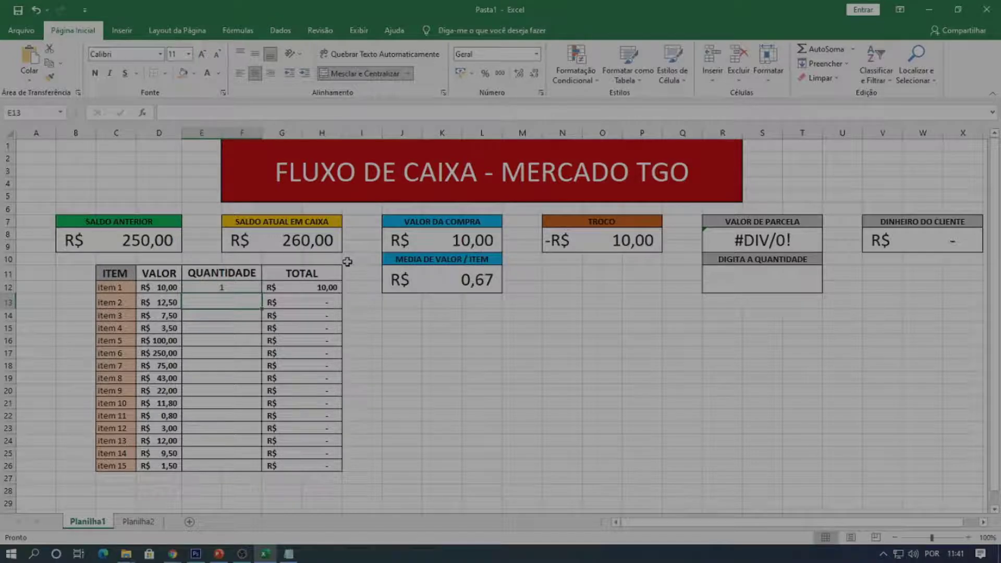
pyautogui.click(457, 238)
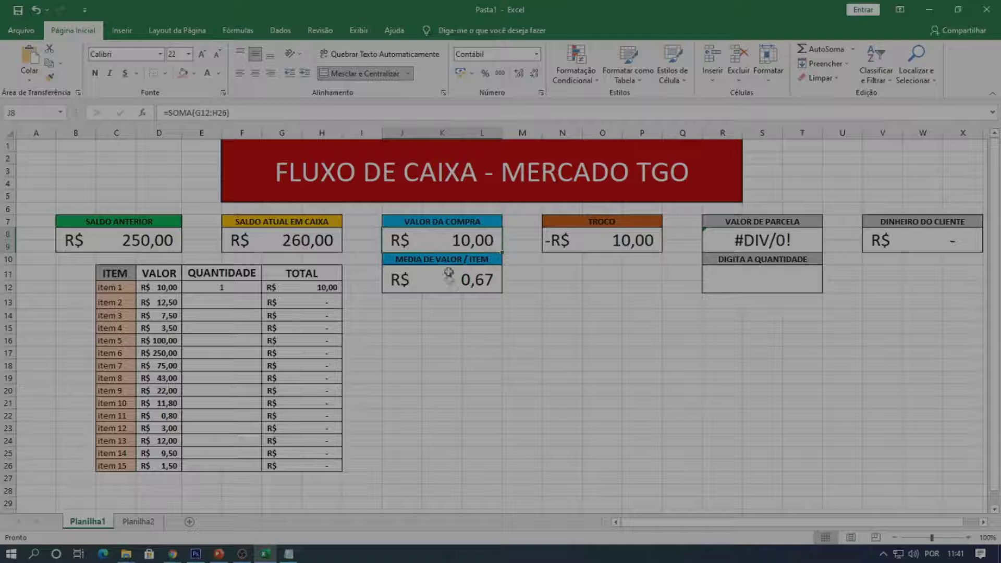
pyautogui.click(221, 286)
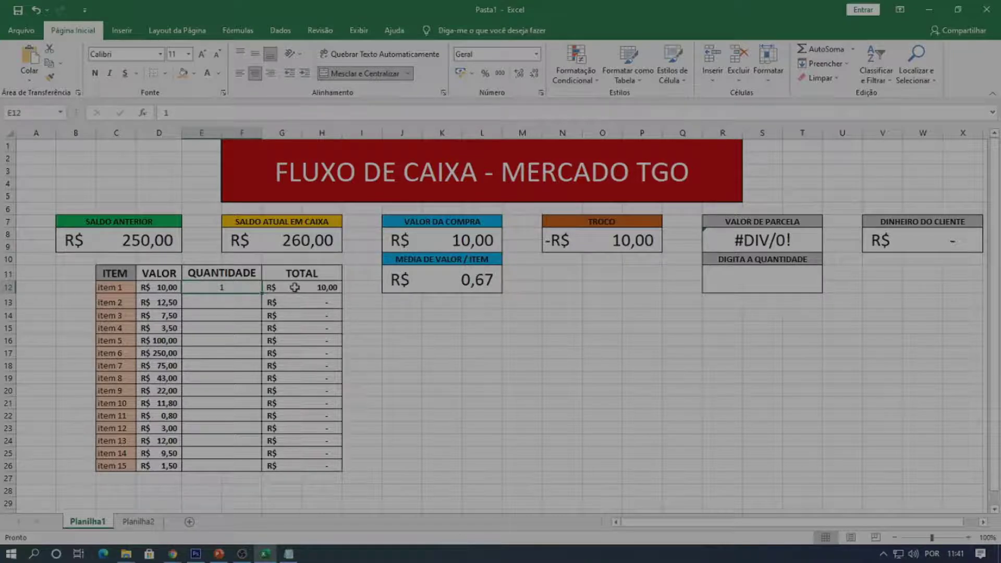
# - Enter the quantities 2 for item 3, 5 for item 5 and 1 for item 6
pyautogui.press('Down')
pyautogui.press('Down')
pyautogui.write('2')
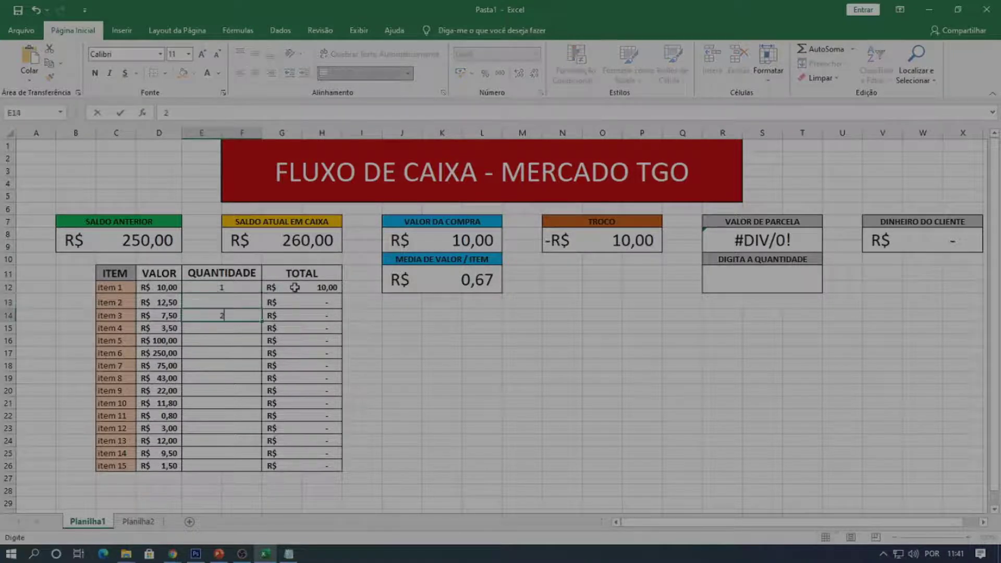
pyautogui.press('Return')
pyautogui.press('Down')
pyautogui.write('5')
pyautogui.press('Return')
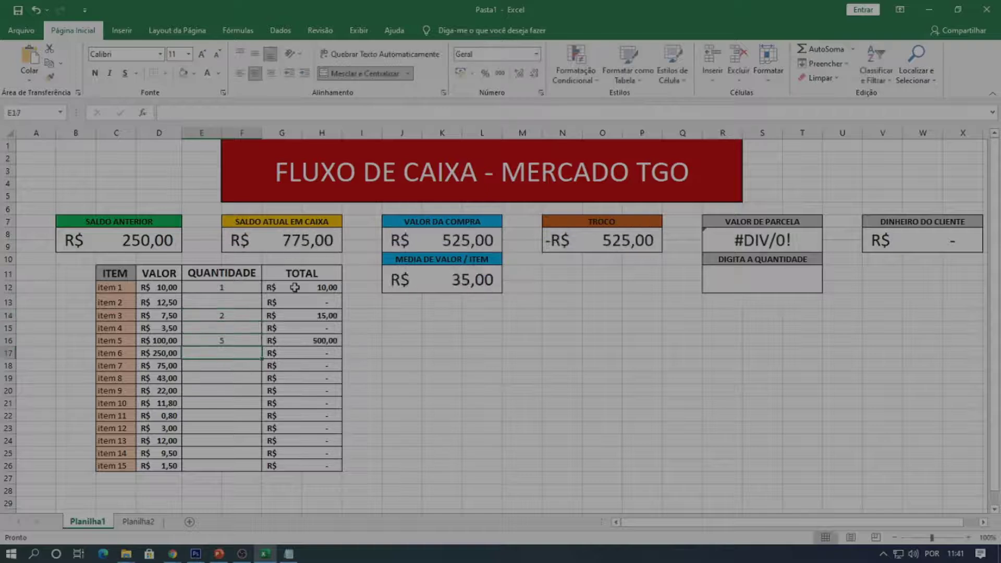
pyautogui.write('1')
pyautogui.press('Return')
# - Enter the quantities 2 for item 8 and 1 for item 9
pyautogui.press('Down')
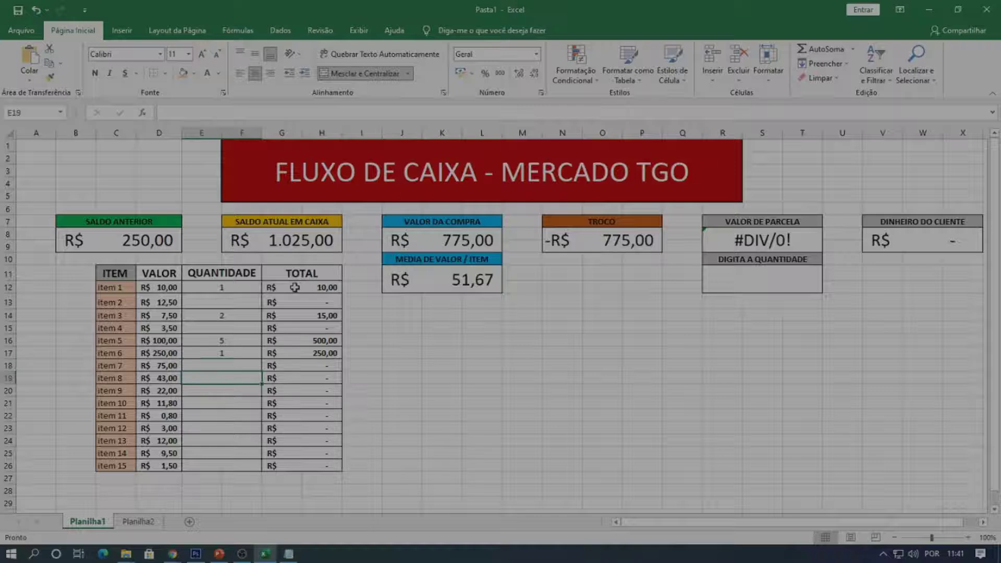
pyautogui.write('2')
pyautogui.press('Return')
pyautogui.write('1')
pyautogui.press('Return')
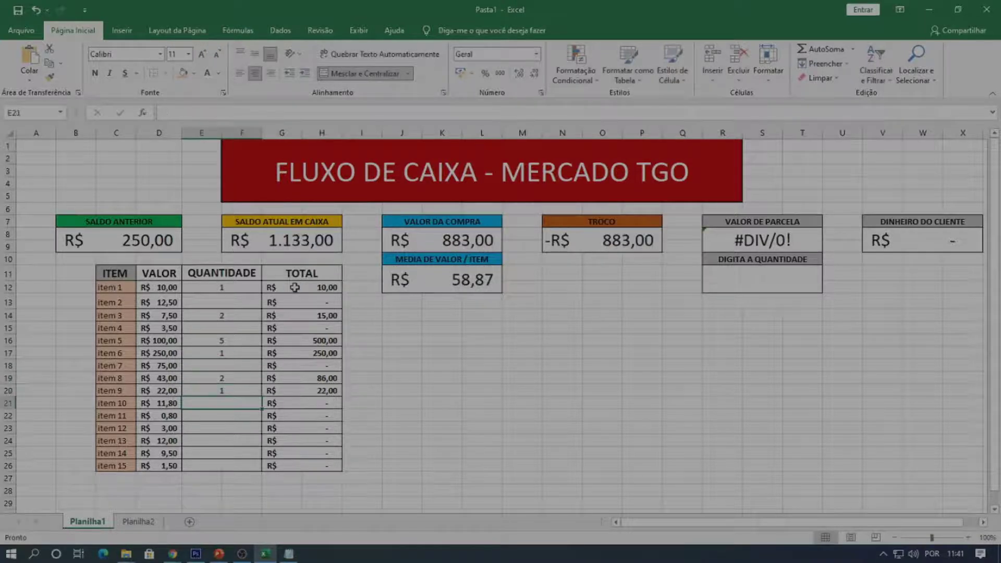
# - Enter the quantities 3 for item 11, 1 for item 14 and 2 for item 15
pyautogui.press('Down')
pyautogui.write('3')
pyautogui.press('Return')
pyautogui.press('Down')
pyautogui.press('Down')
pyautogui.write('1')
pyautogui.press('Return')
pyautogui.write('2')
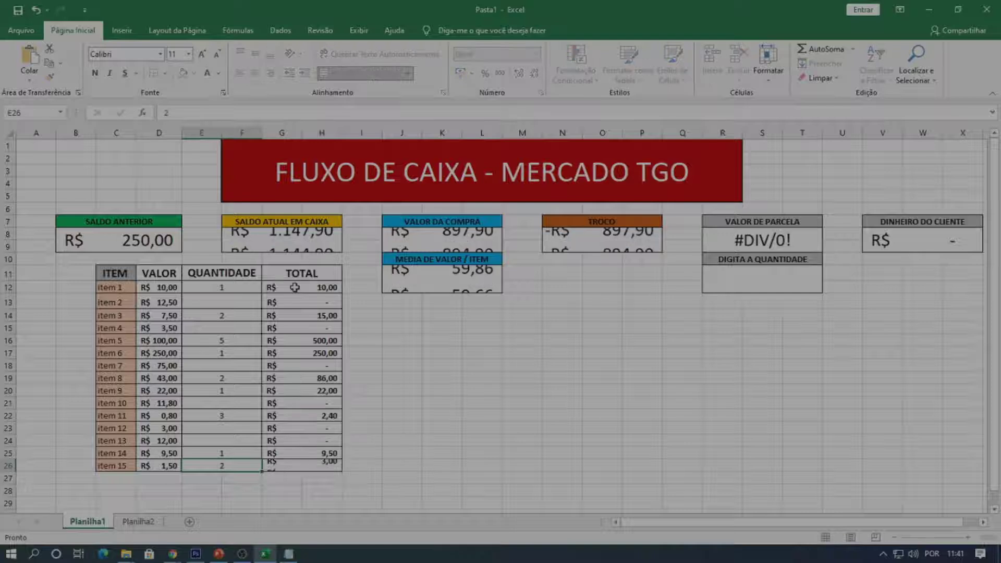
pyautogui.press('Return')
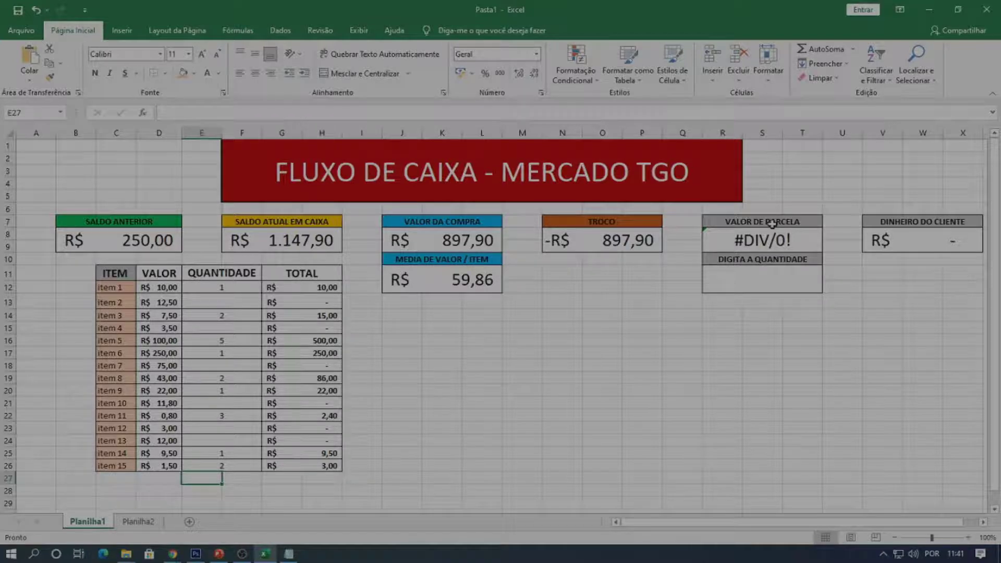
# - Try 5 and 12 as the number of installments under DIGITA A QUANTIDADE
pyautogui.click(768, 279)
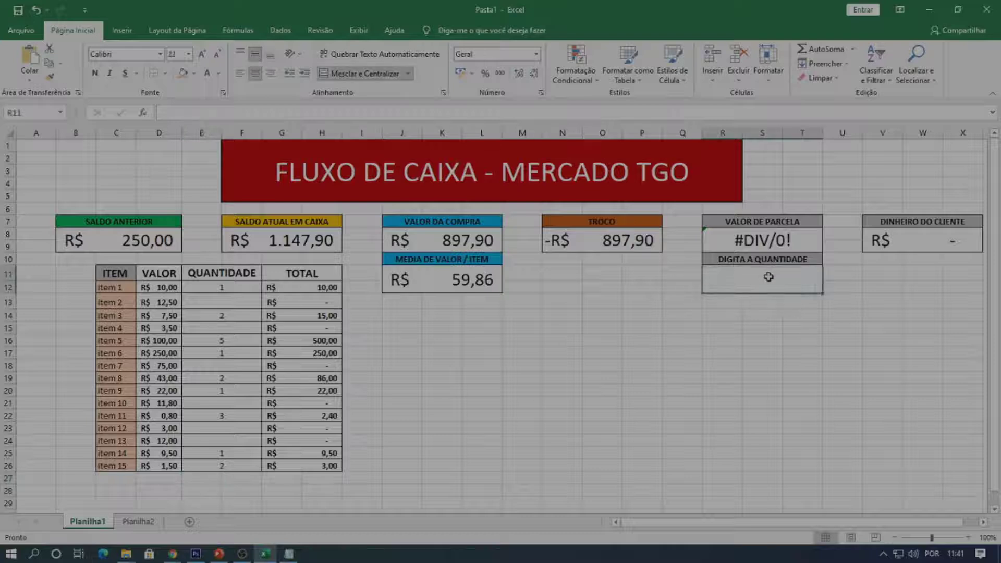
pyautogui.write('5')
pyautogui.press('Return')
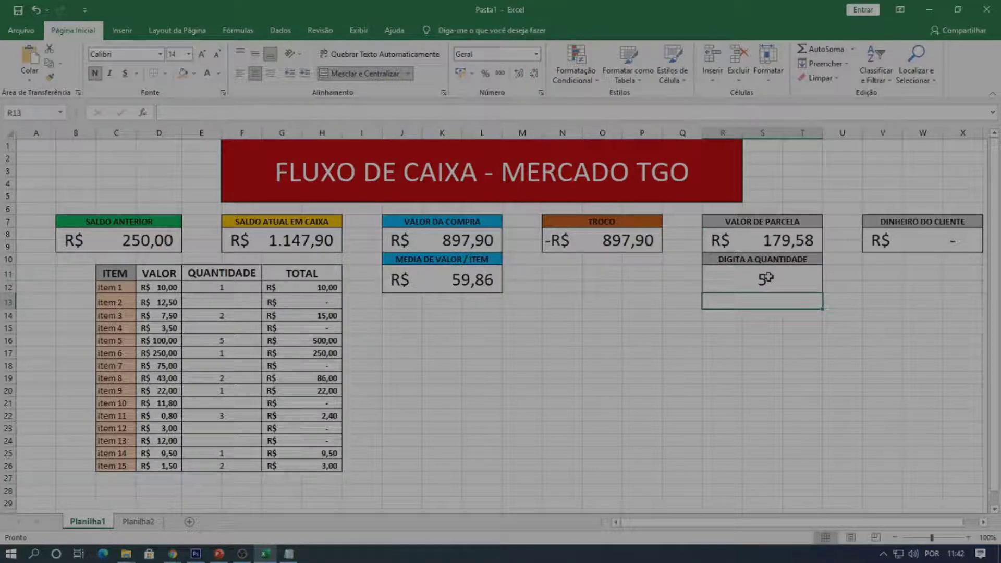
pyautogui.click(767, 279)
pyautogui.write('12')
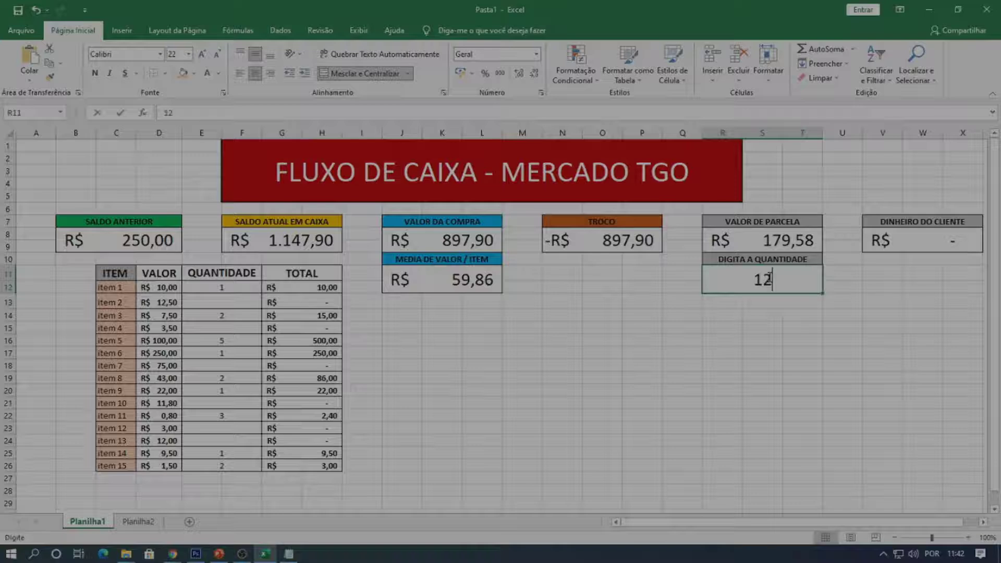
pyautogui.press('Return')
# - Set the number of installments under DIGITA A QUANTIDADE to 0
pyautogui.click(768, 278)
pyautogui.write('0')
pyautogui.press('Return')
# - Enter 900 as the amount under DINHEIRO DO CLIENTE and check the TROCO cell
pyautogui.press('Up')
pyautogui.press('Up')
pyautogui.press('Up')
pyautogui.press('Right')
pyautogui.press('Right')
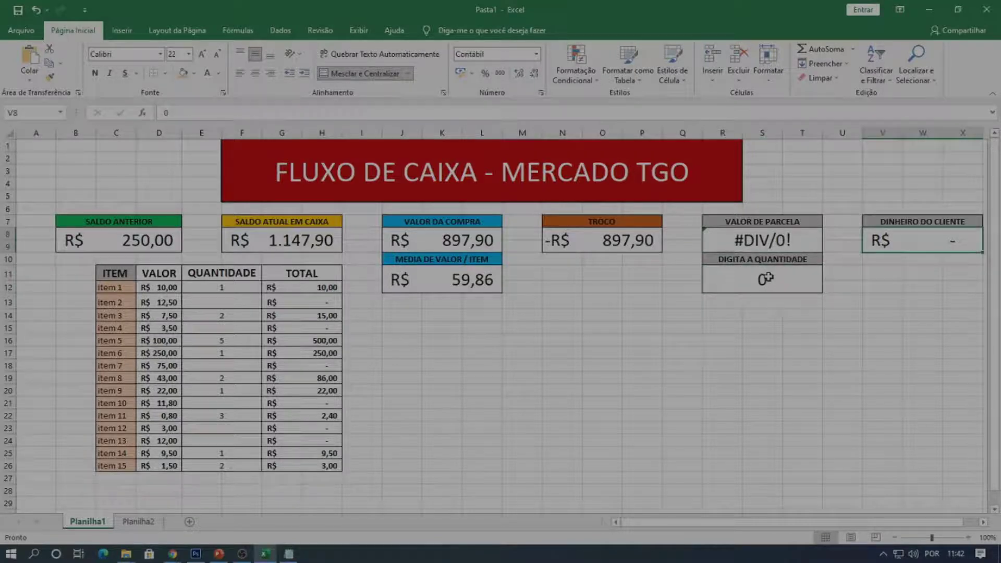
pyautogui.write('900')
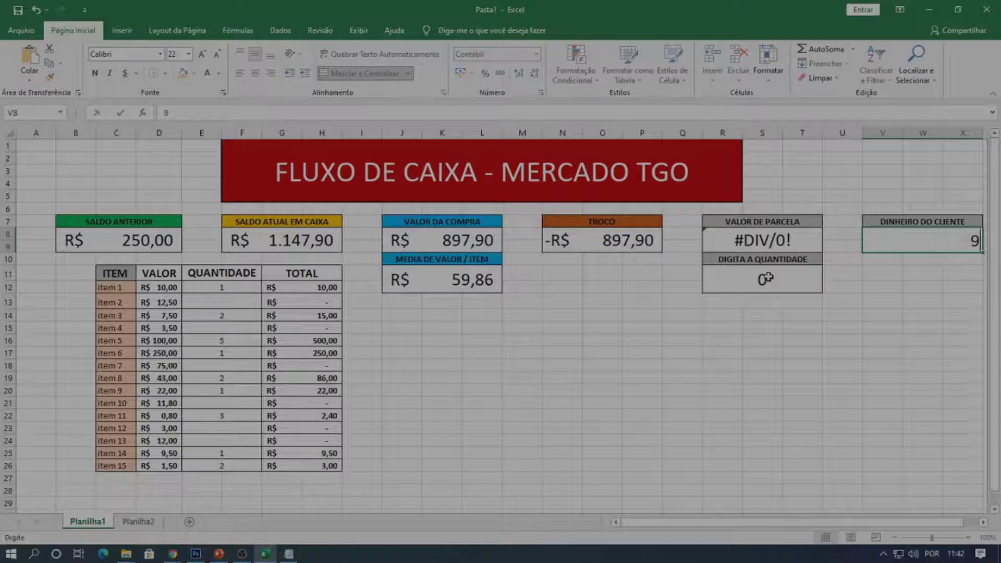
pyautogui.press('Return')
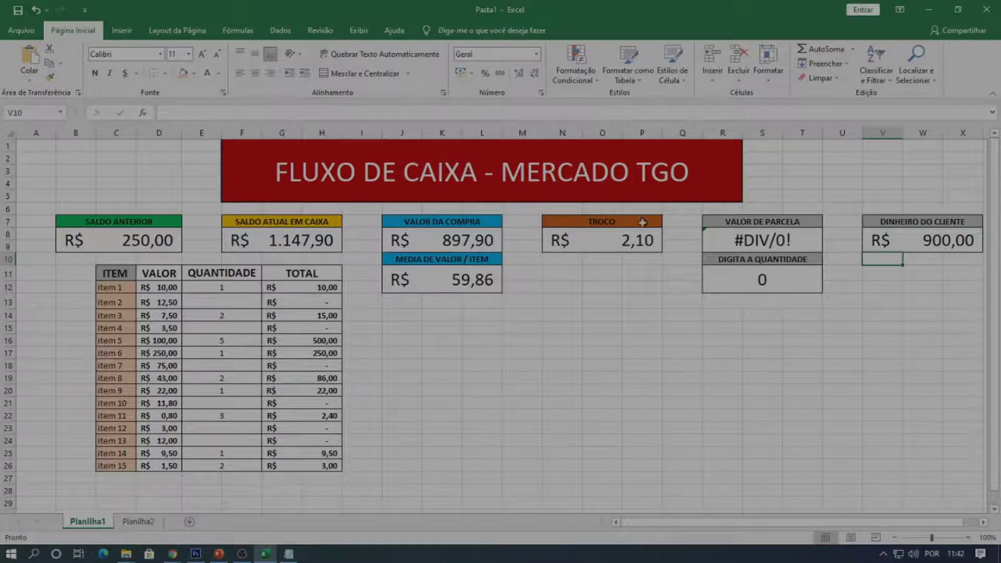
pyautogui.click(644, 240)
pyautogui.click(887, 376)
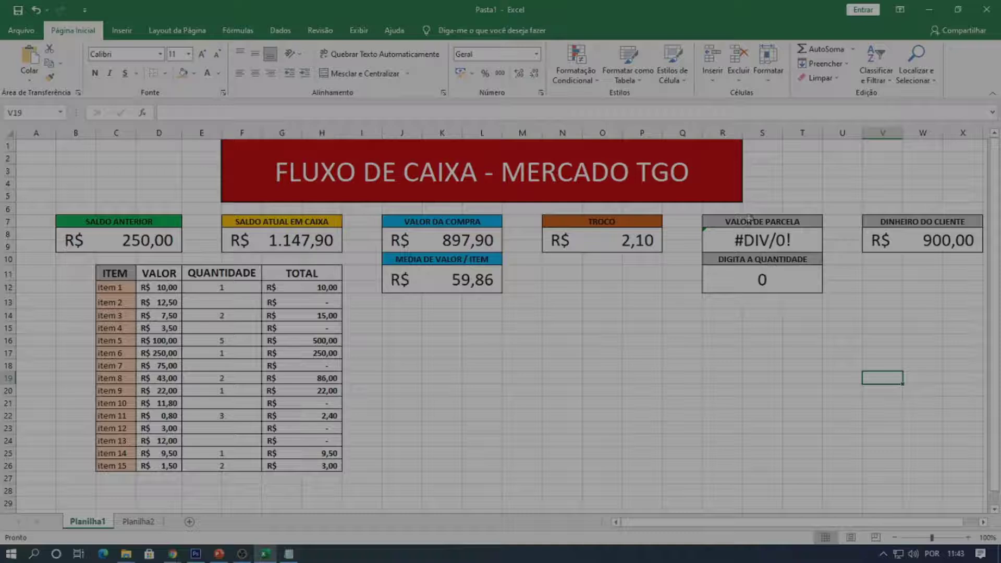
pyautogui.moveTo(602, 353); pyautogui.dragTo(787, 416)
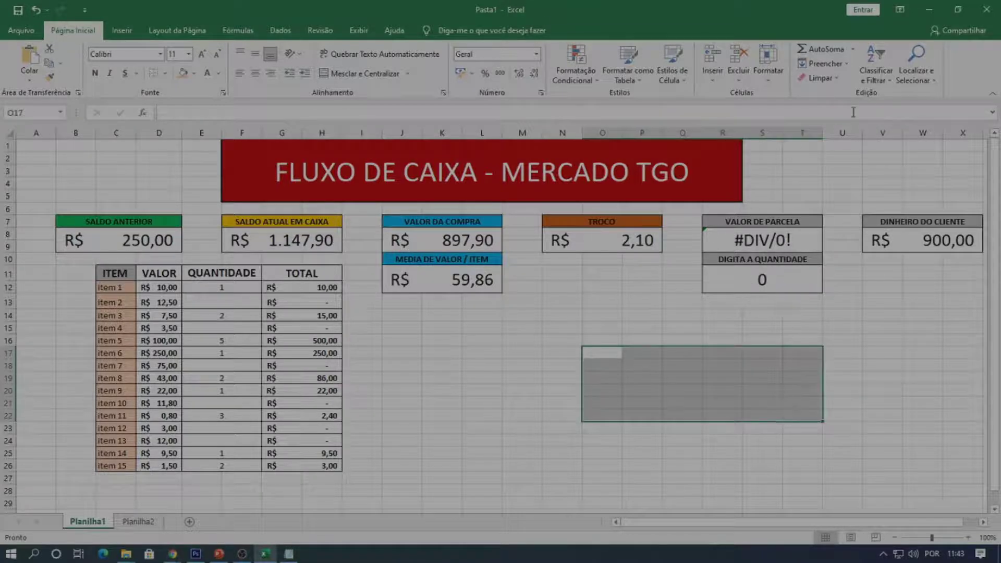
pyautogui.click(683, 287)
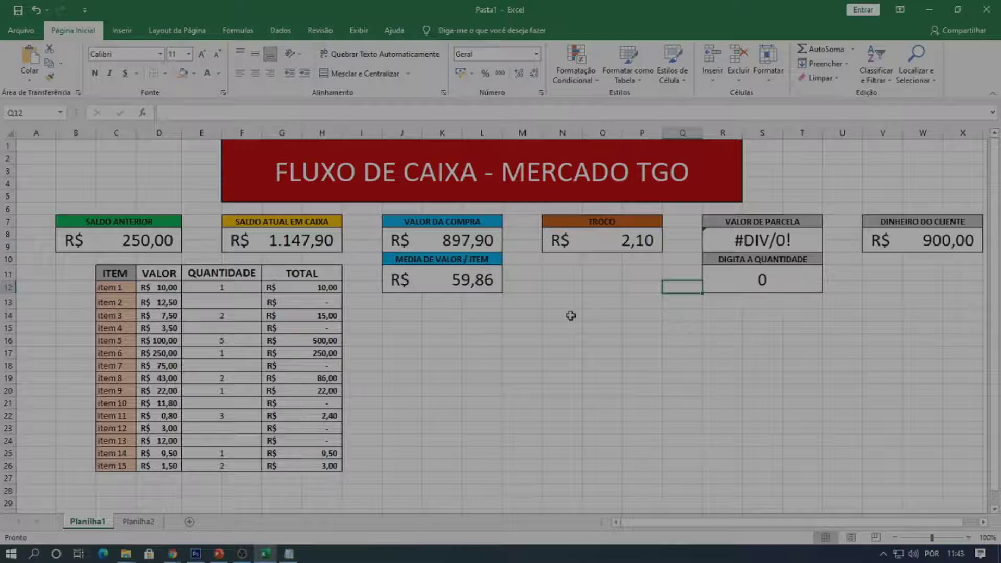
# - Switch to the Planilha2 sheet and go through the listed operations from Soma to Média
pyautogui.click(139, 521)
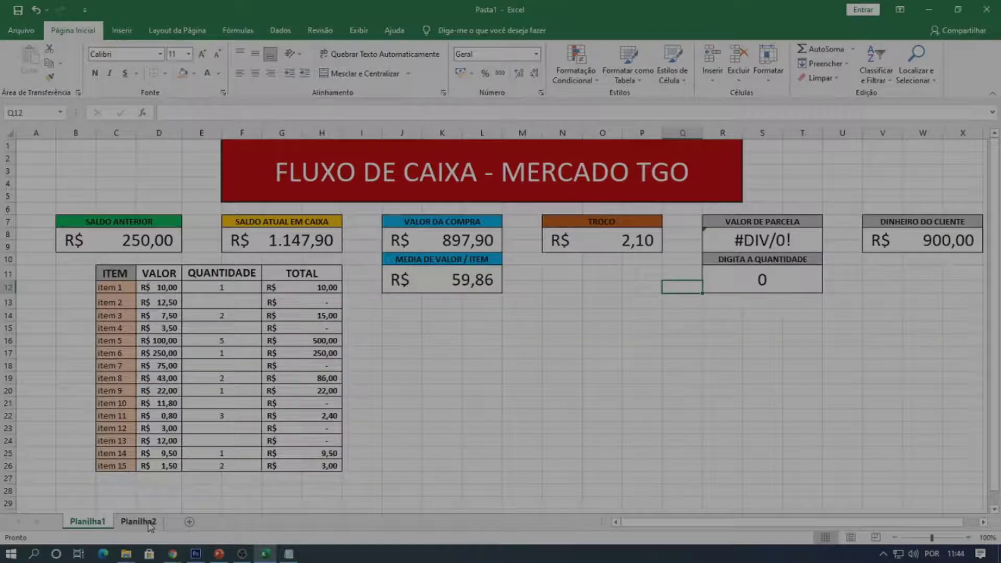
pyautogui.click(138, 522)
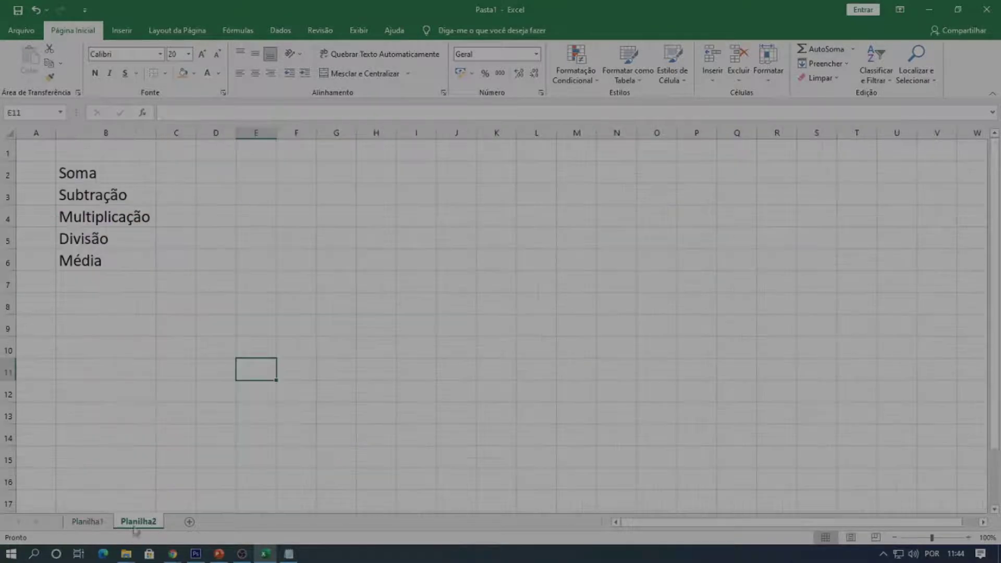
pyautogui.click(137, 174)
pyautogui.click(139, 195)
pyautogui.click(153, 218)
pyautogui.click(150, 244)
pyautogui.click(136, 257)
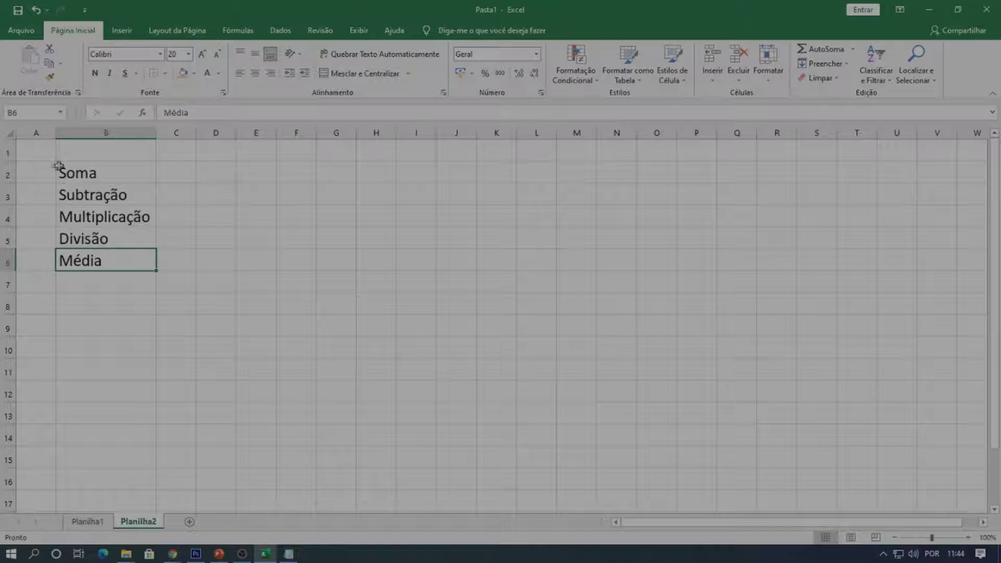
# - Begin a SOMA formula in cell D2, in the row labelled Soma
pyautogui.click(203, 174)
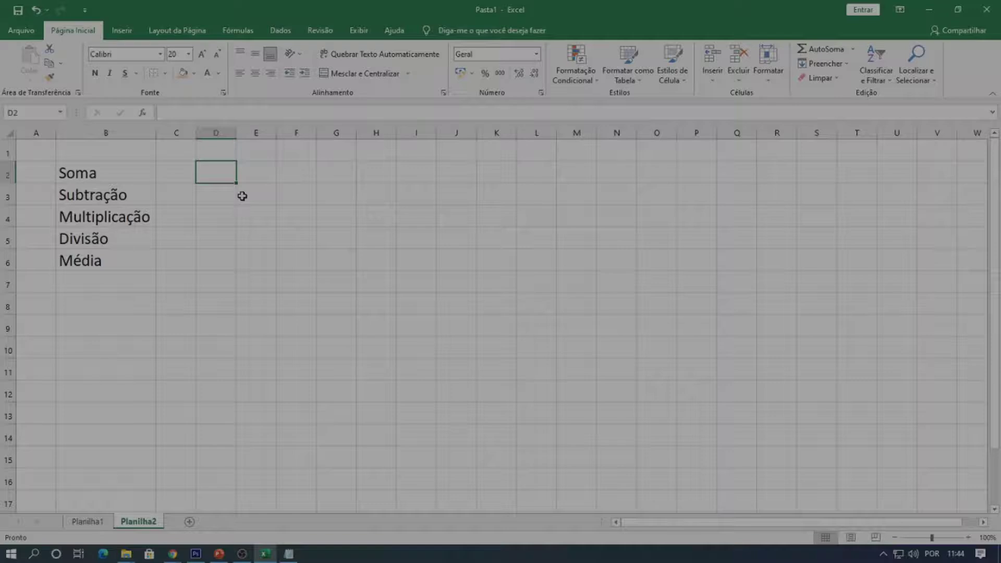
pyautogui.write('=')
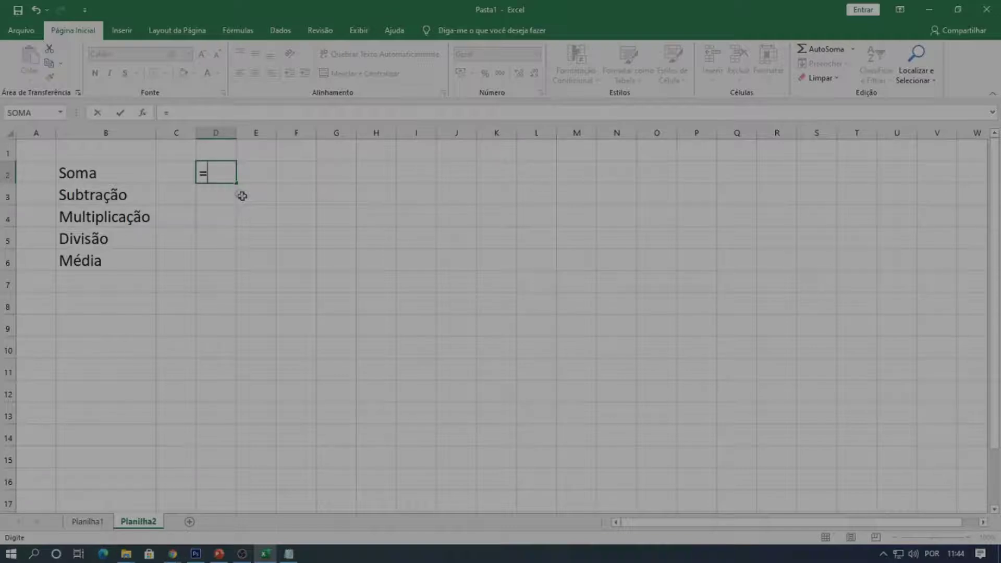
pyautogui.write('S')
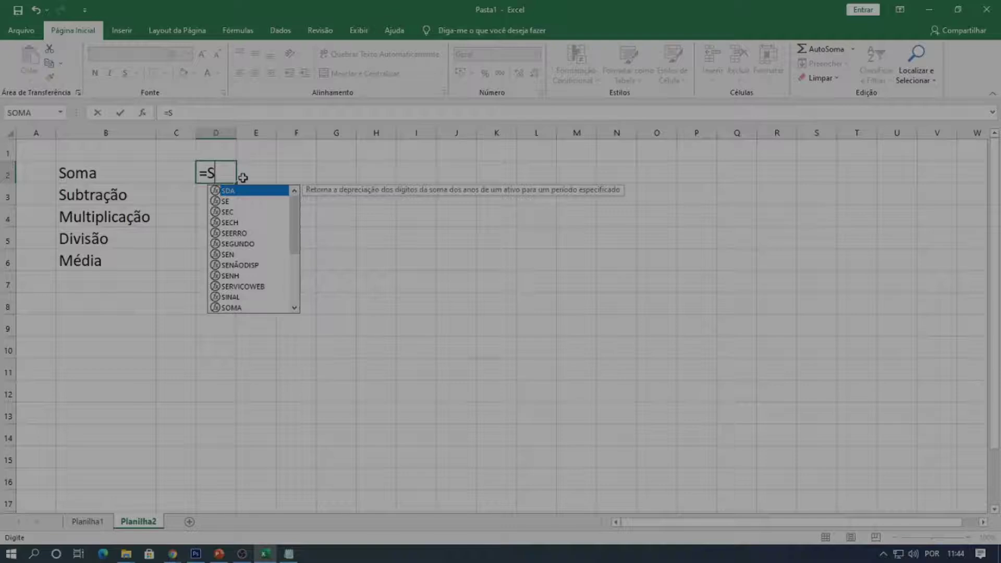
pyautogui.write('OM')
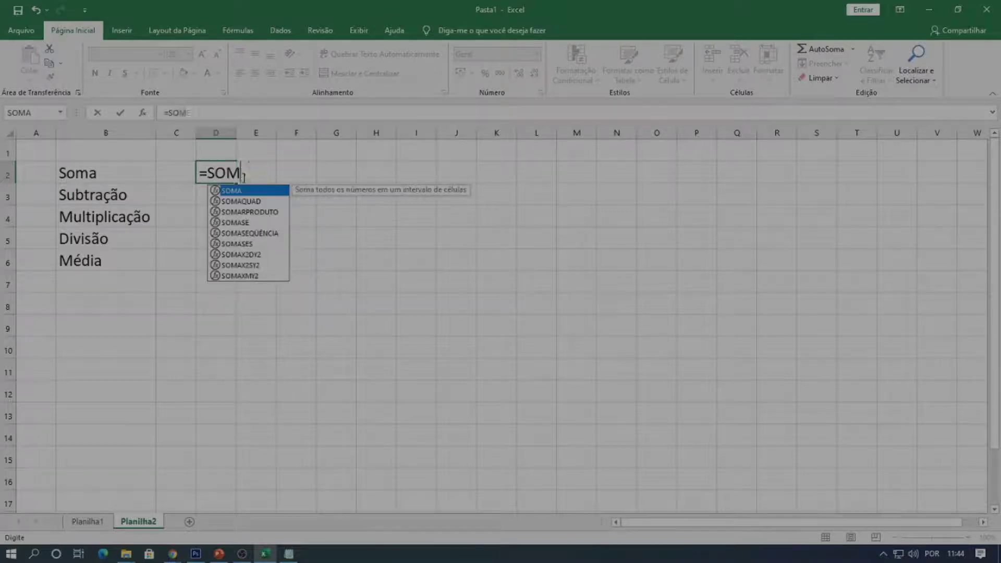
pyautogui.write('A(')
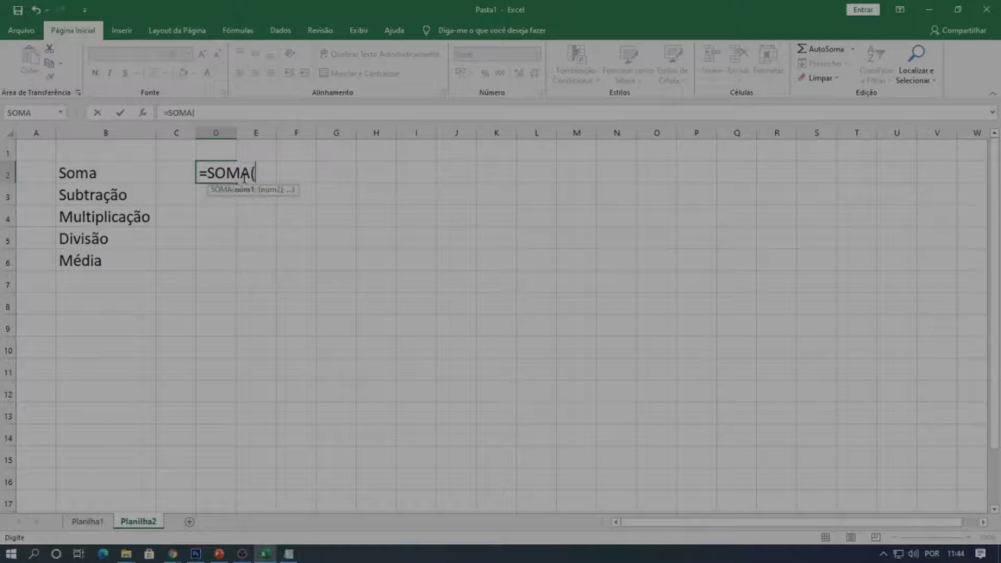
pyautogui.write('10+10')
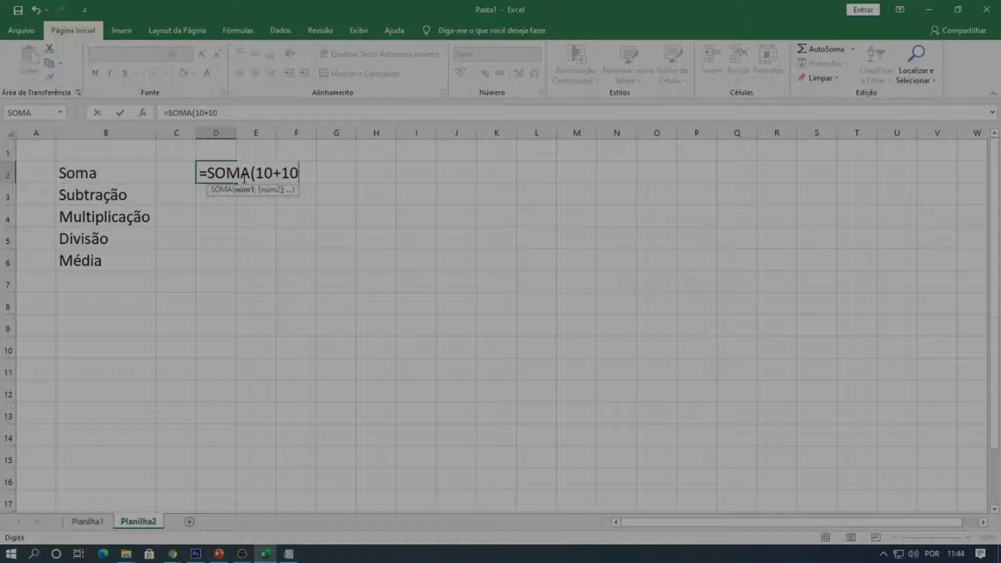
pyautogui.press('BackSpace')
pyautogui.press('BackSpace')
pyautogui.press('BackSpace')
pyautogui.press('BackSpace')
pyautogui.press('BackSpace')
# - Complete the SOMA formula in D2 with the range M2:N2
pyautogui.click(581, 170)
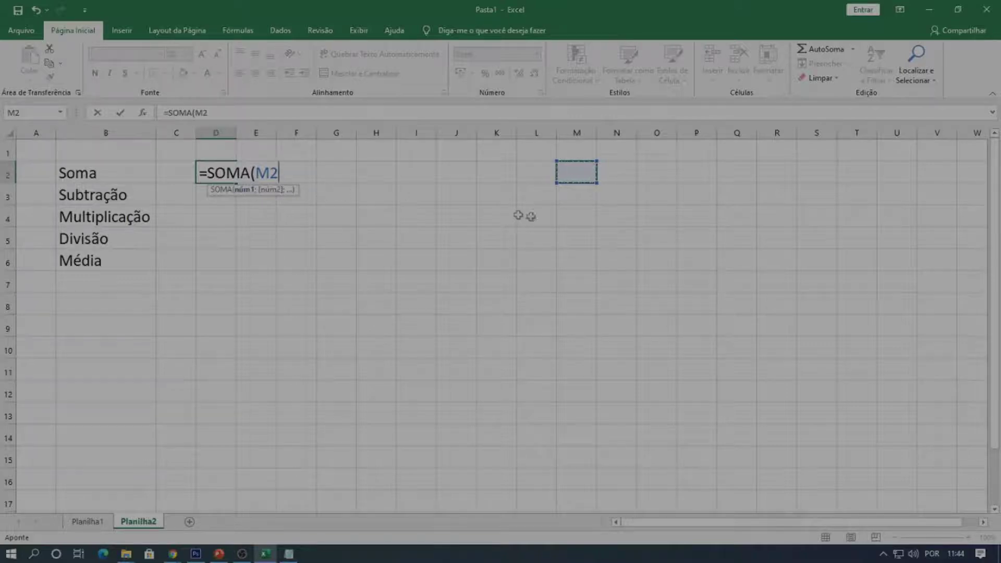
pyautogui.moveTo(595, 171)
pyautogui.mouseDown()
pyautogui.moveTo(626, 172)
pyautogui.moveTo(598, 177)
pyautogui.mouseUp()
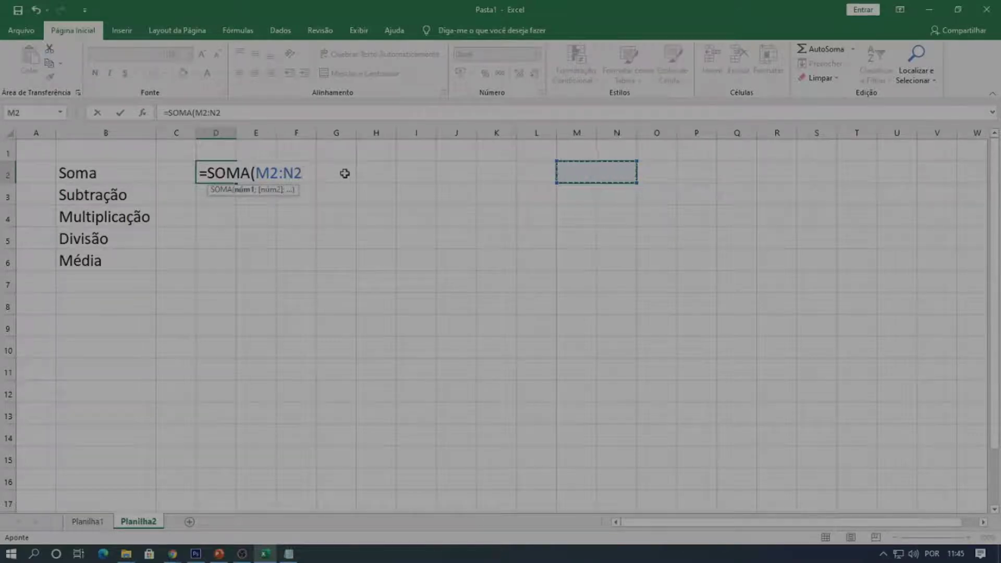
pyautogui.write(')')
pyautogui.press('Return')
# - Enter the values to add: 5 in cell M2 and 7 in cell N2
pyautogui.press('Up')
pyautogui.press('Right')
pyautogui.press('Right')
pyautogui.press('Right')
pyautogui.press('Right')
pyautogui.press('Right')
pyautogui.press('Right')
pyautogui.press('Right')
pyautogui.press('Right')
pyautogui.press('Right')
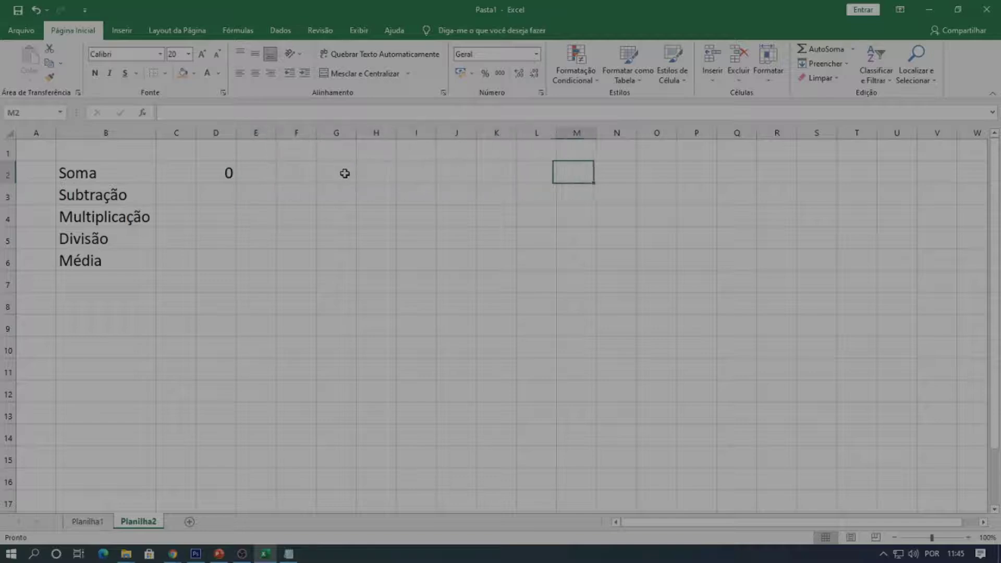
pyautogui.write('5')
pyautogui.press('Right')
pyautogui.write('7')
pyautogui.press('Down')
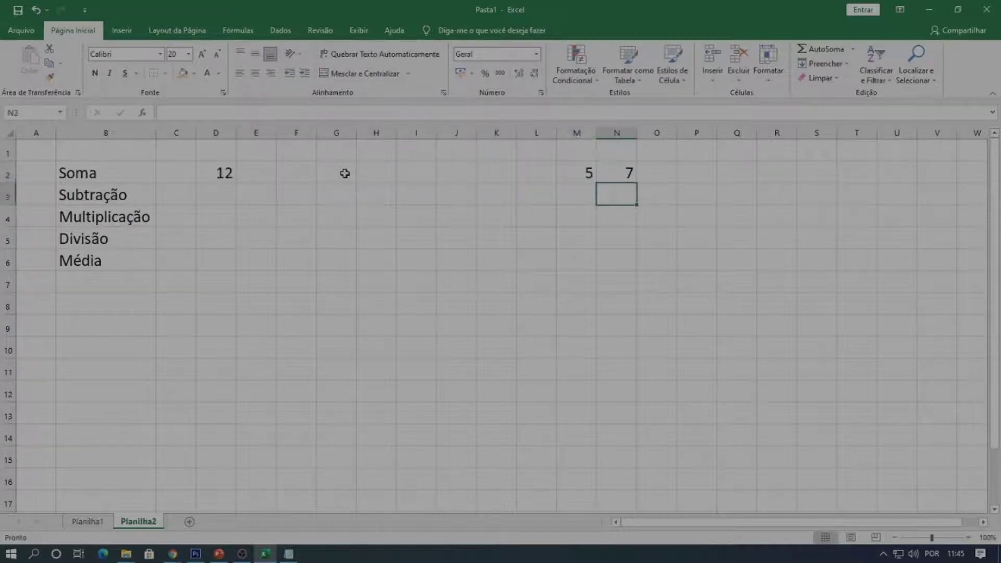
# - Widen column D slightly and select the two summed values in M2:N2
pyautogui.click(220, 172)
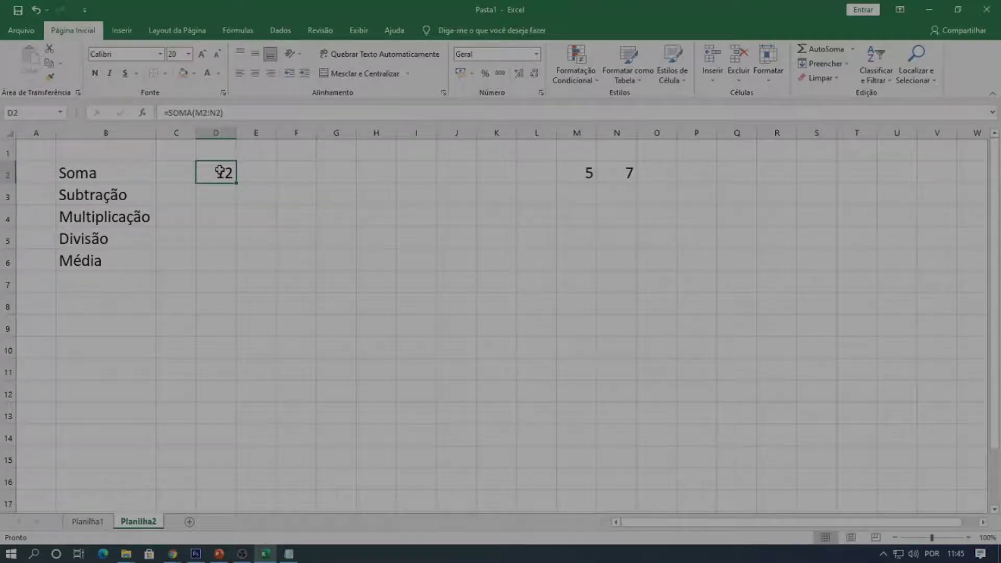
pyautogui.moveTo(240, 134); pyautogui.dragTo(251, 151)
pyautogui.click(268, 168)
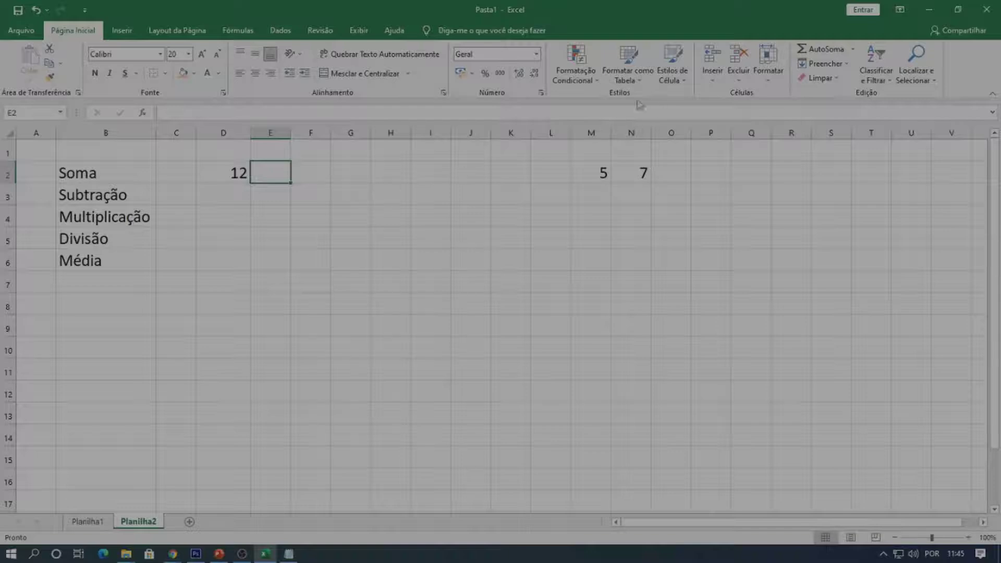
pyautogui.click(592, 133)
pyautogui.moveTo(588, 168); pyautogui.dragTo(634, 172)
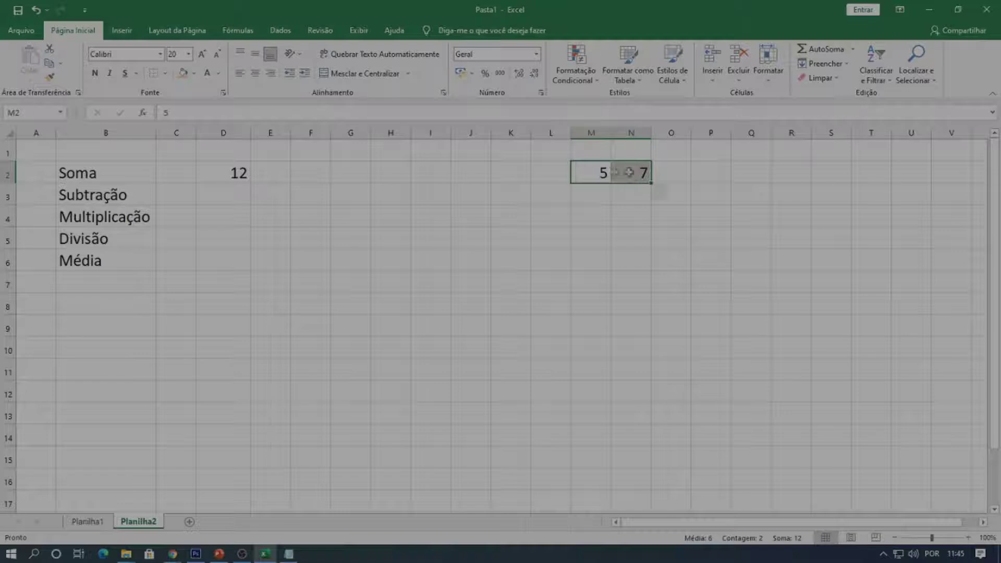
# - Enter the formula =M2+N2 in cell E2 as an alternative way to add the two values
pyautogui.click(297, 173)
pyautogui.click(280, 173)
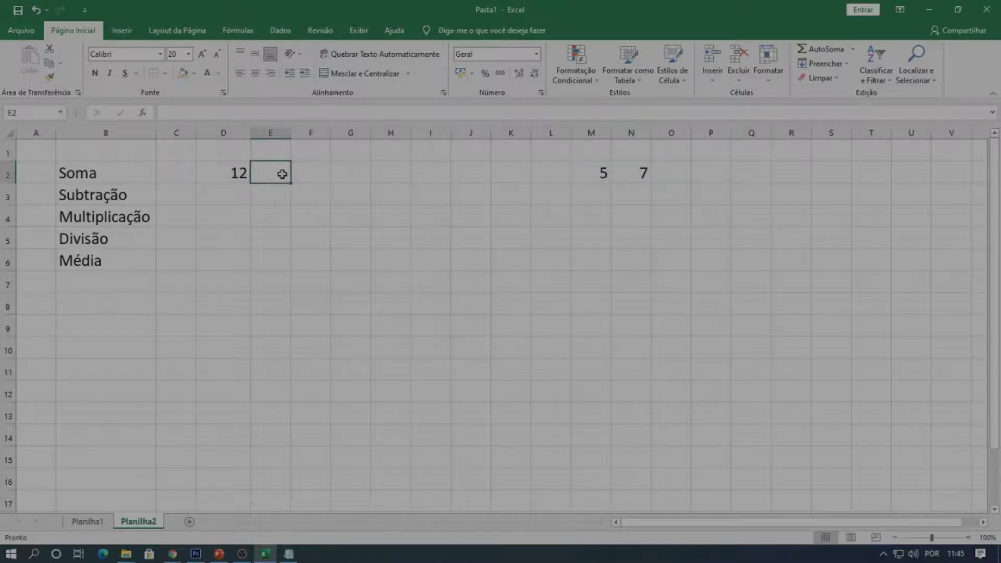
pyautogui.write('=')
pyautogui.click(603, 173)
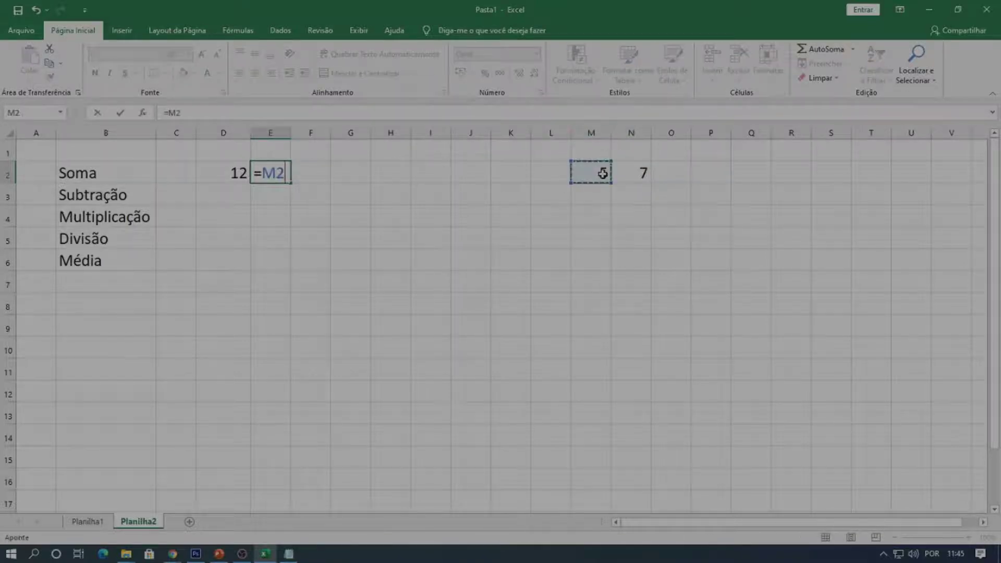
pyautogui.write('+')
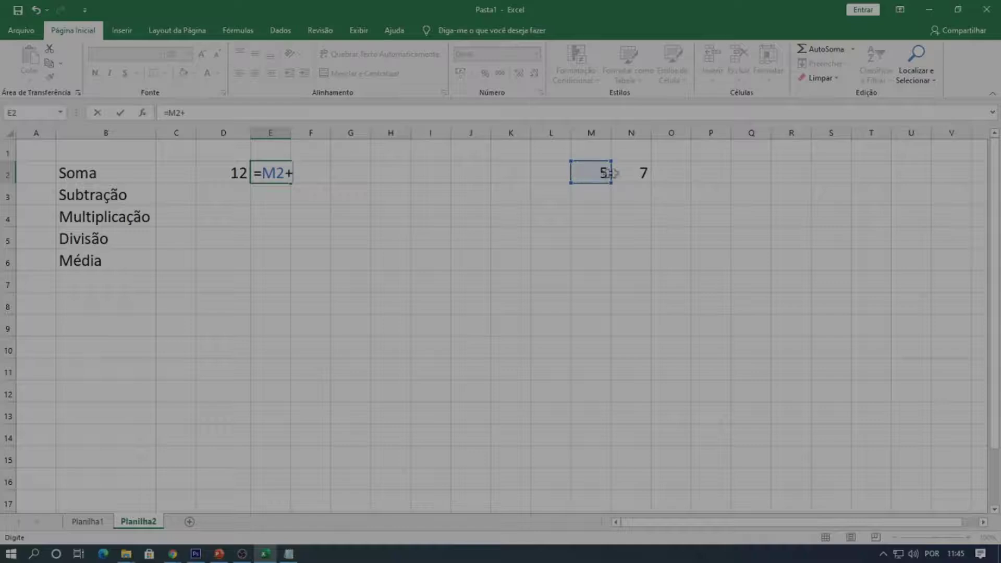
pyautogui.click(677, 172)
pyautogui.click(645, 180)
pyautogui.press('Return')
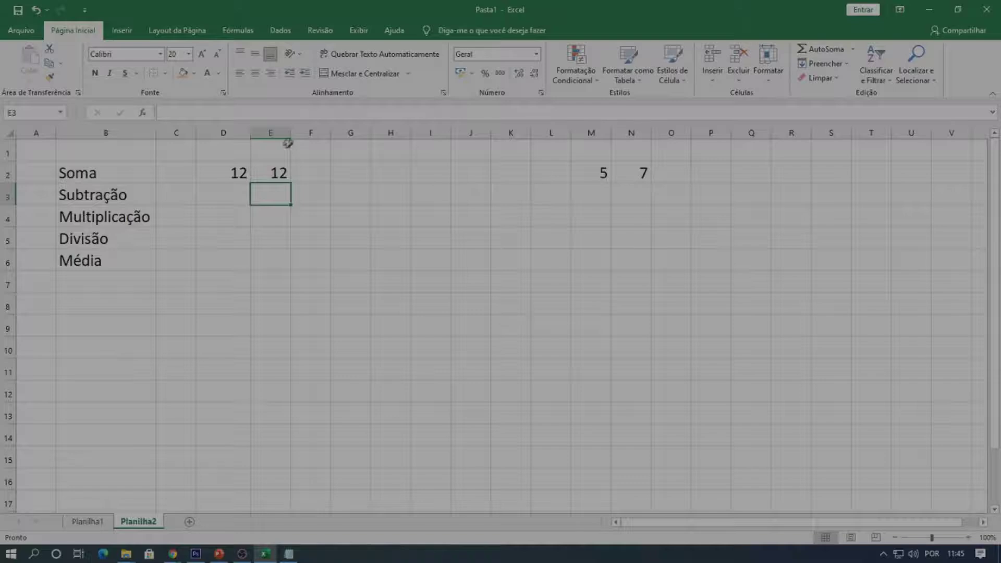
# - Compare the two sum formulas by opening cells D2 and E2 in turn, leaving both unchanged
pyautogui.click(223, 178)
pyautogui.click(279, 173)
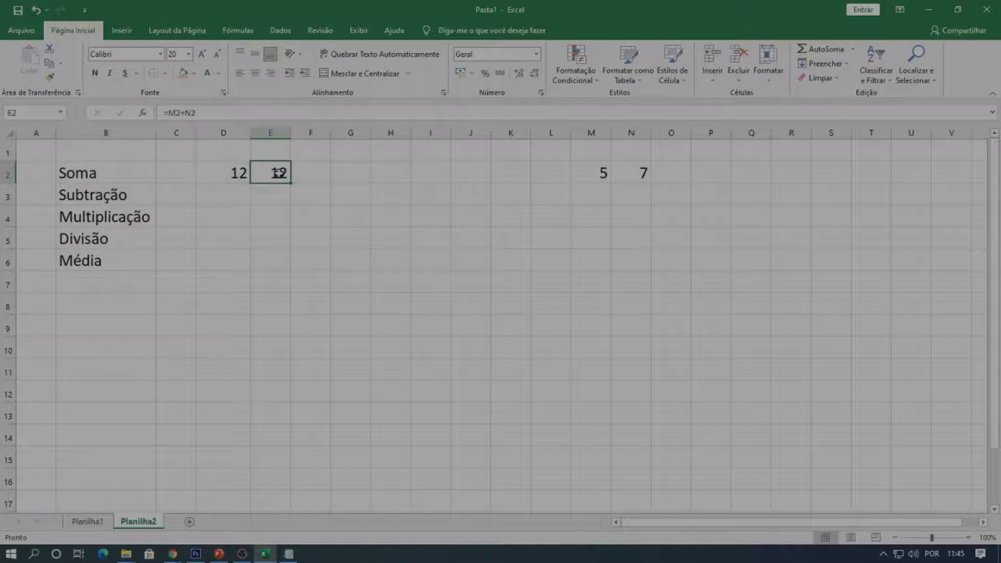
pyautogui.click(239, 172)
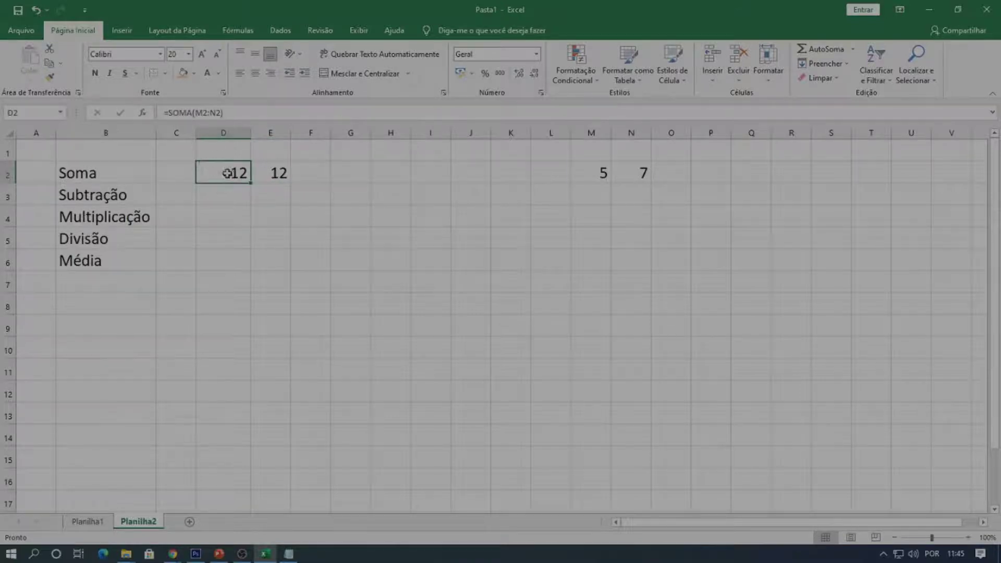
pyautogui.doubleClick(227, 173)
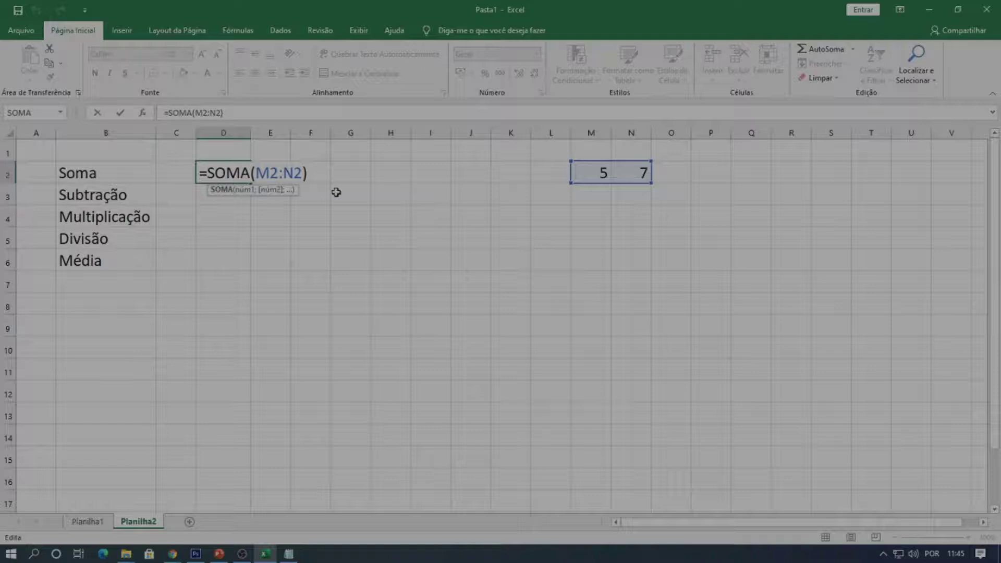
pyautogui.press('Return')
pyautogui.click(267, 172)
pyautogui.doubleClick(271, 172)
pyautogui.press('Return')
# - Extend the range of the SOMA formula in D2 to M2:U16
pyautogui.click(234, 170)
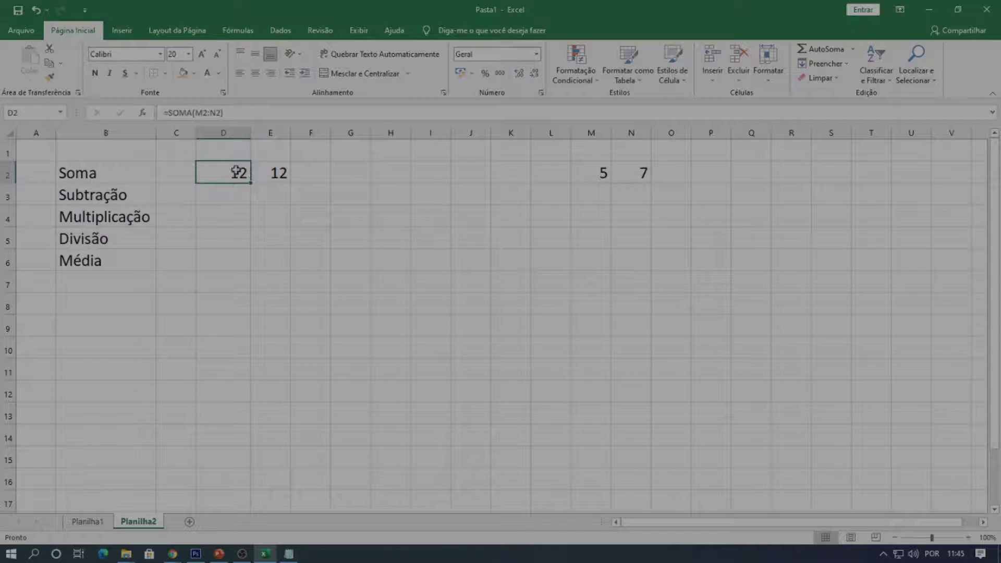
pyautogui.doubleClick(240, 173)
pyautogui.moveTo(255, 172); pyautogui.dragTo(305, 174)
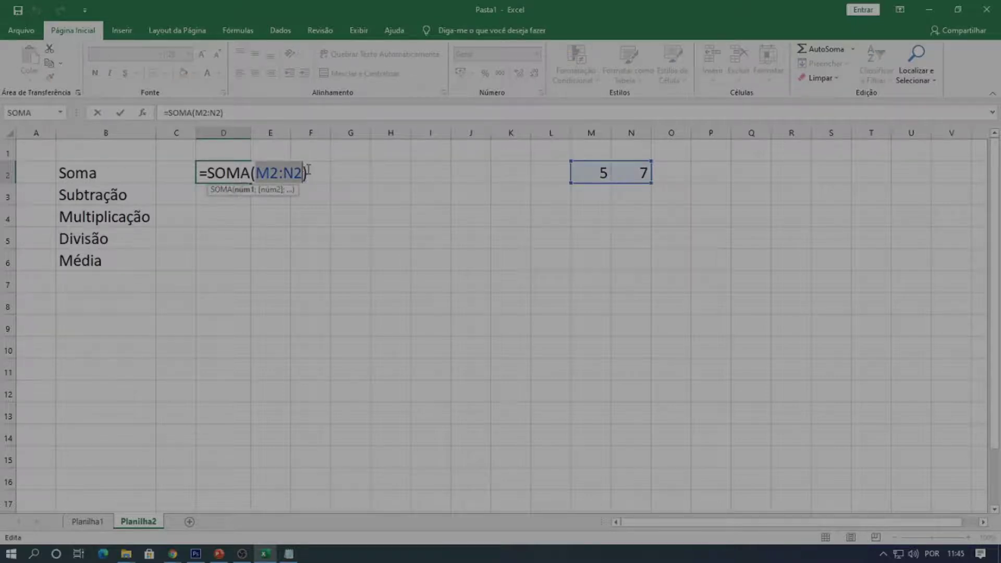
pyautogui.moveTo(577, 170); pyautogui.dragTo(911, 478)
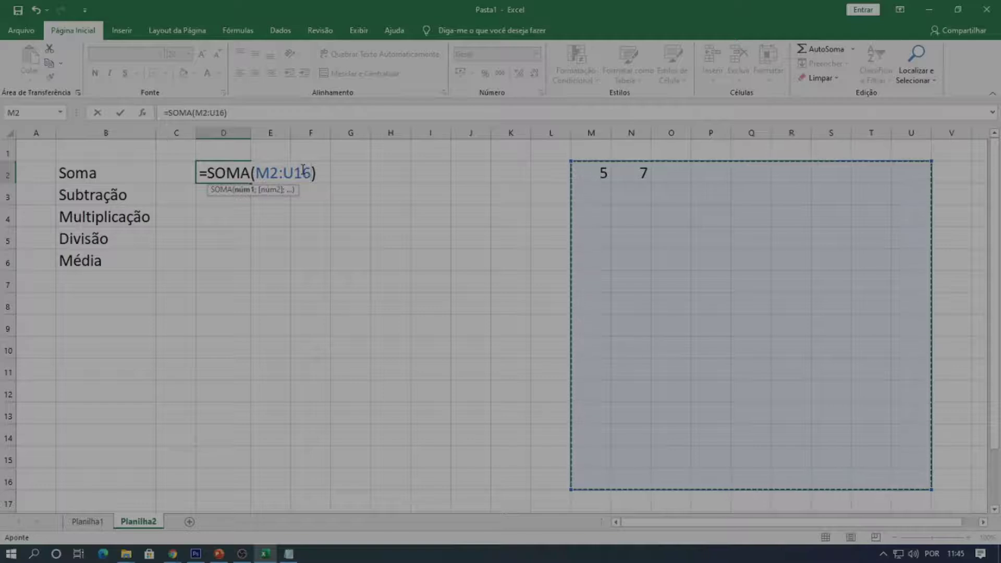
pyautogui.press('Return')
# - Enter extra values inside the summed range: 10 in Q6, 100 in N7 and 12 in N4
pyautogui.click(754, 268)
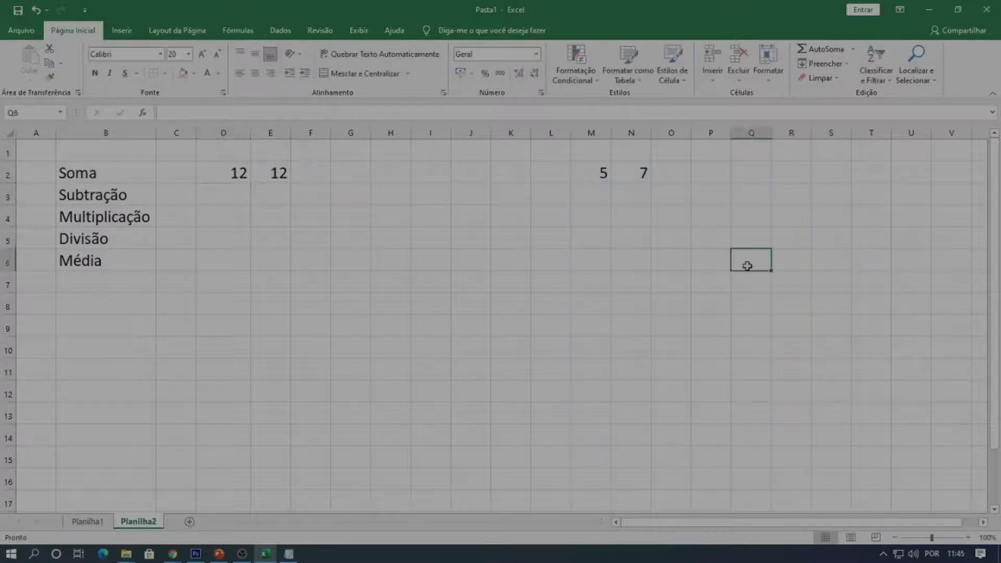
pyautogui.write('10')
pyautogui.press('Return')
pyautogui.press('Left')
pyautogui.write('100')
pyautogui.press('Up')
pyautogui.press('Up')
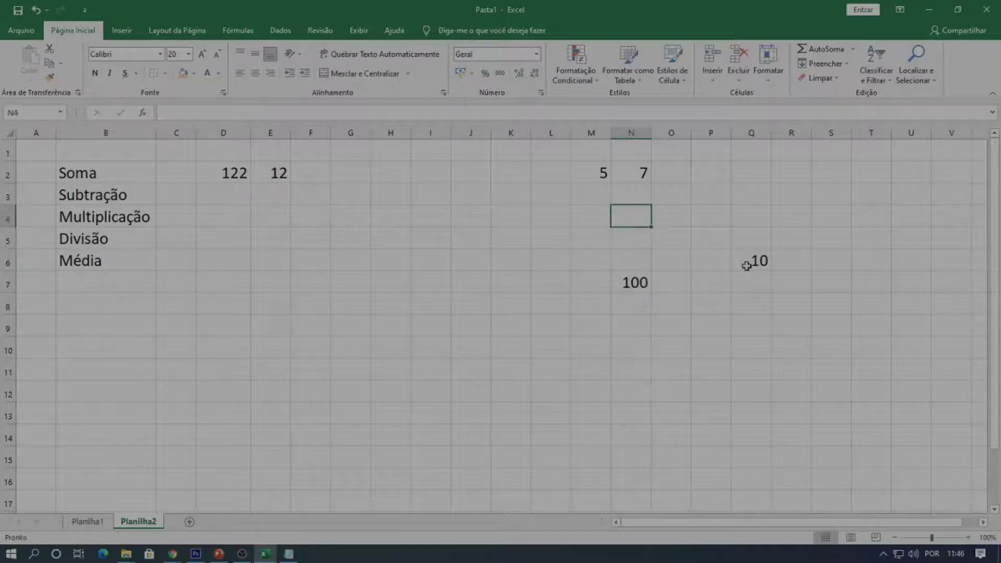
pyautogui.write('12')
pyautogui.press('Return')
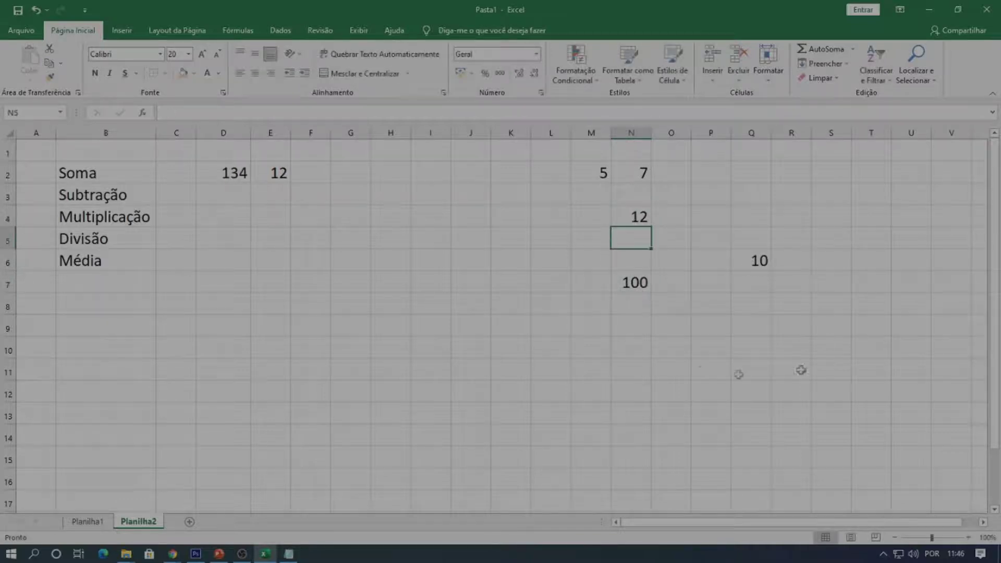
# - Clear the extra values in N4:Q7 and undo the deletion
pyautogui.moveTo(629, 221); pyautogui.dragTo(765, 281)
pyautogui.press('Delete')
pyautogui.click(769, 304)
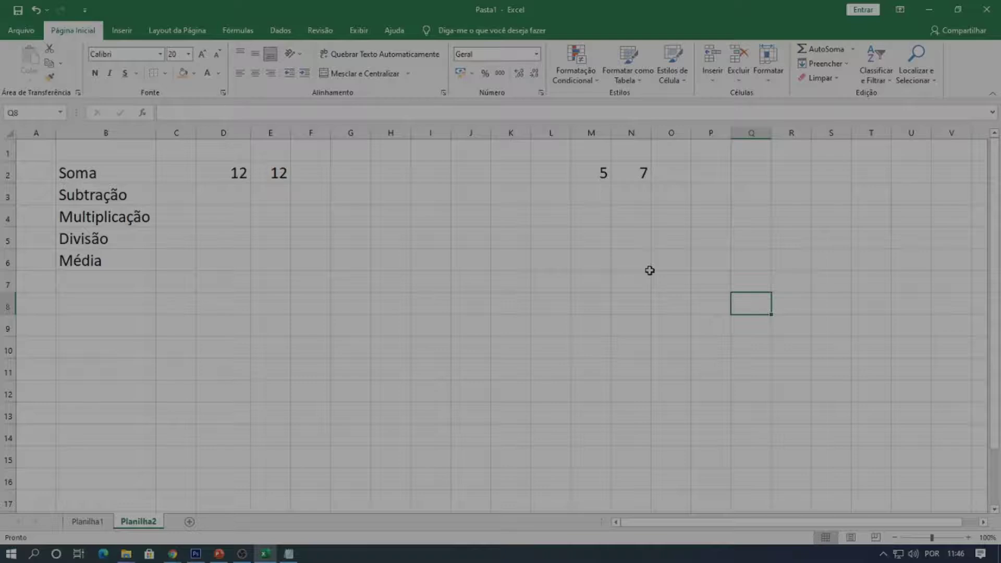
pyautogui.hotkey('ctrl', 'z')
pyautogui.click(685, 342)
# - Extend the formula in E2 to =M2+N2+O2+P2+Q2+R2+S2+M3+N3
pyautogui.click(276, 167)
pyautogui.doubleClick(282, 174)
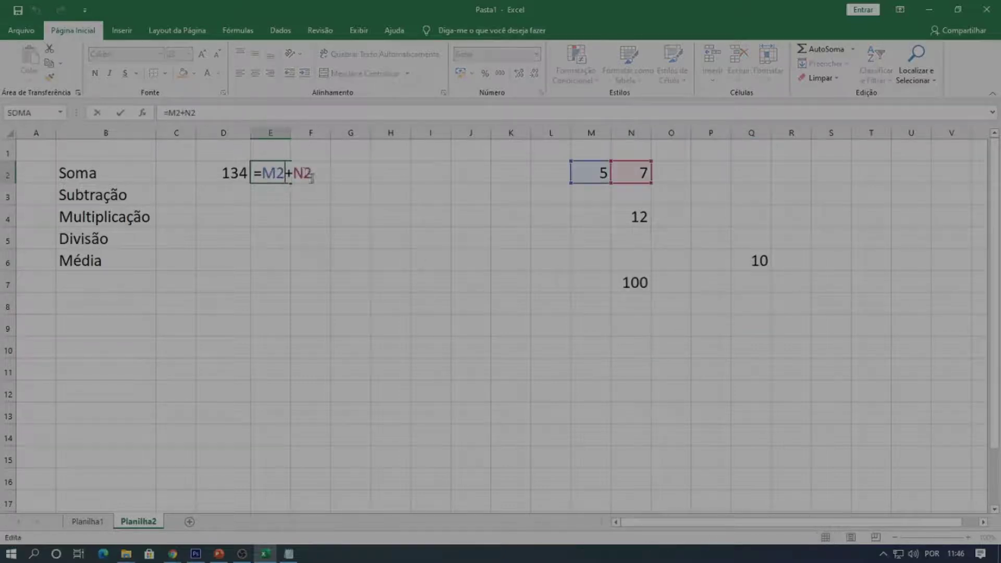
pyautogui.click(322, 171)
pyautogui.write('+')
pyautogui.click(672, 172)
pyautogui.write('+')
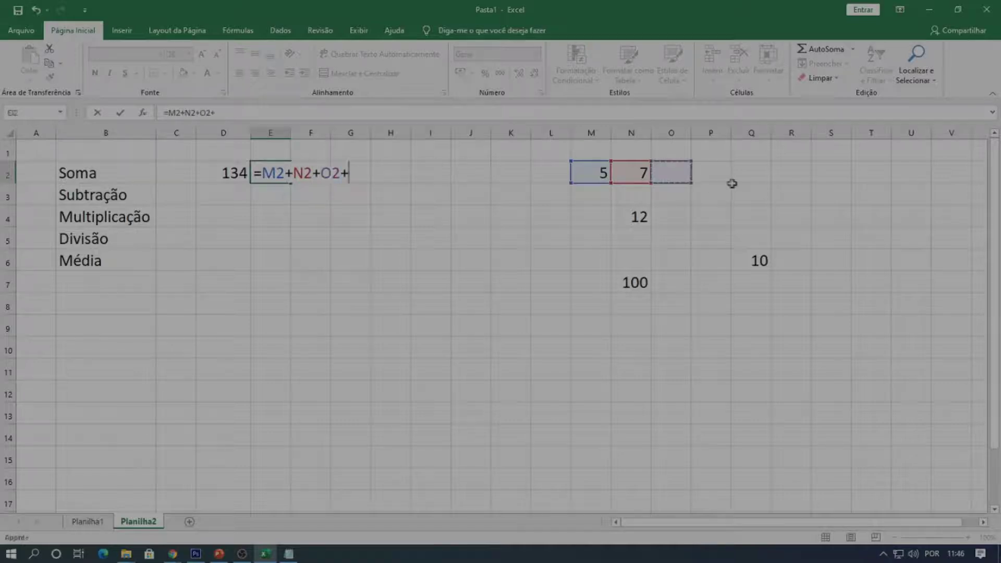
pyautogui.click(723, 172)
pyautogui.write('+')
pyautogui.click(753, 174)
pyautogui.write('+')
pyautogui.click(787, 174)
pyautogui.write('+')
pyautogui.click(828, 178)
pyautogui.write('+')
pyautogui.click(603, 194)
pyautogui.write('+')
pyautogui.click(633, 194)
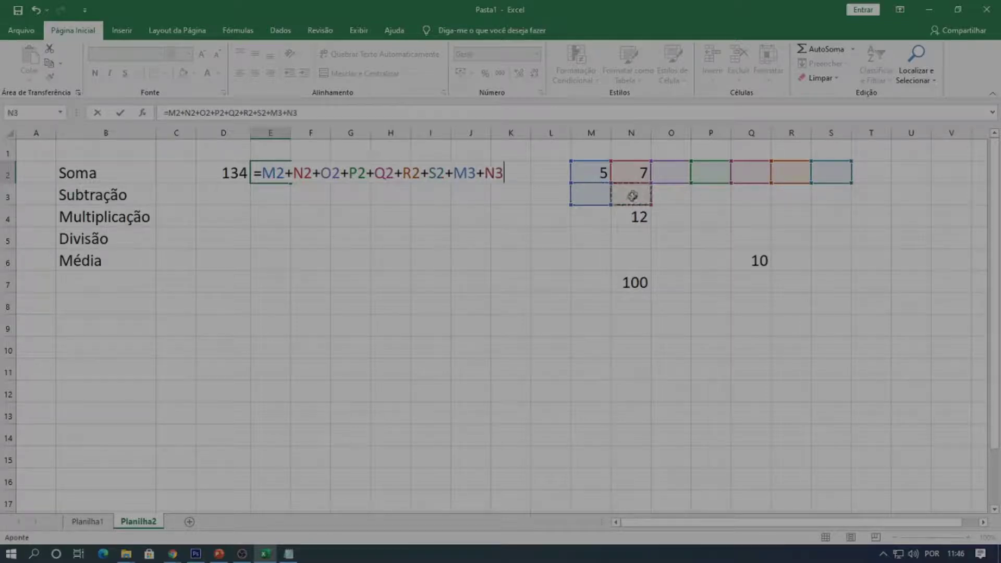
pyautogui.press('Return')
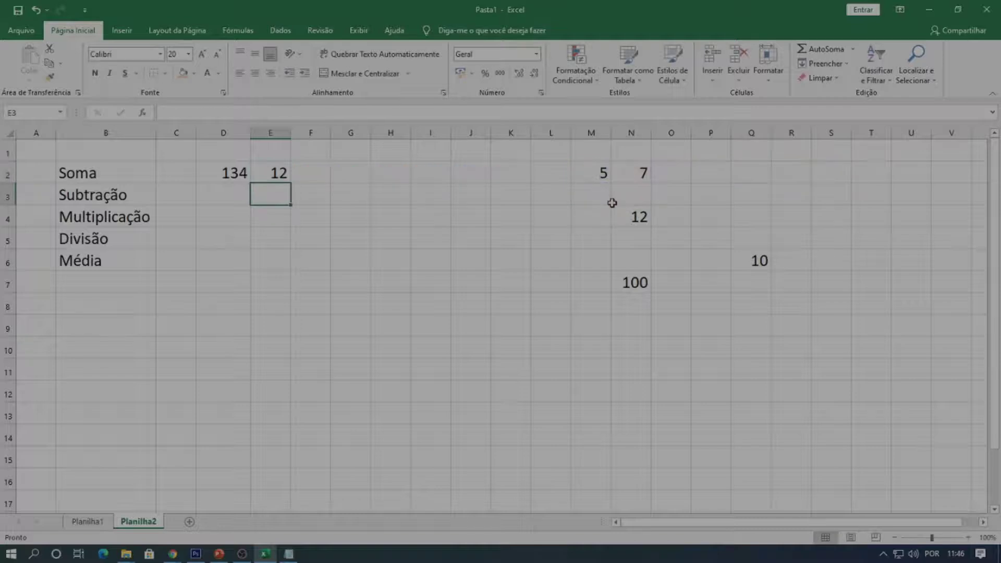
# - Examine the range covered by the SOMA formula in D2
pyautogui.click(237, 173)
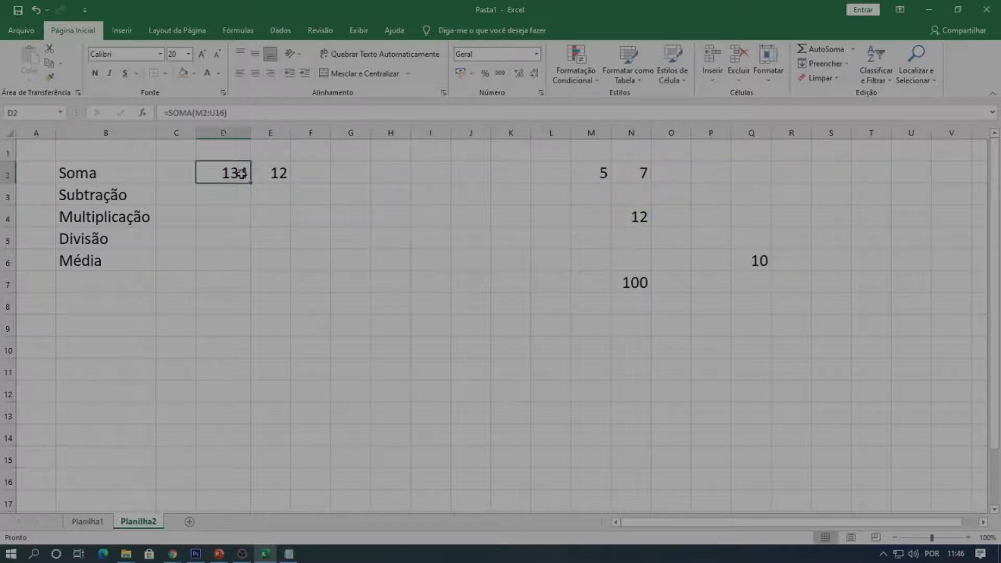
pyautogui.doubleClick(241, 173)
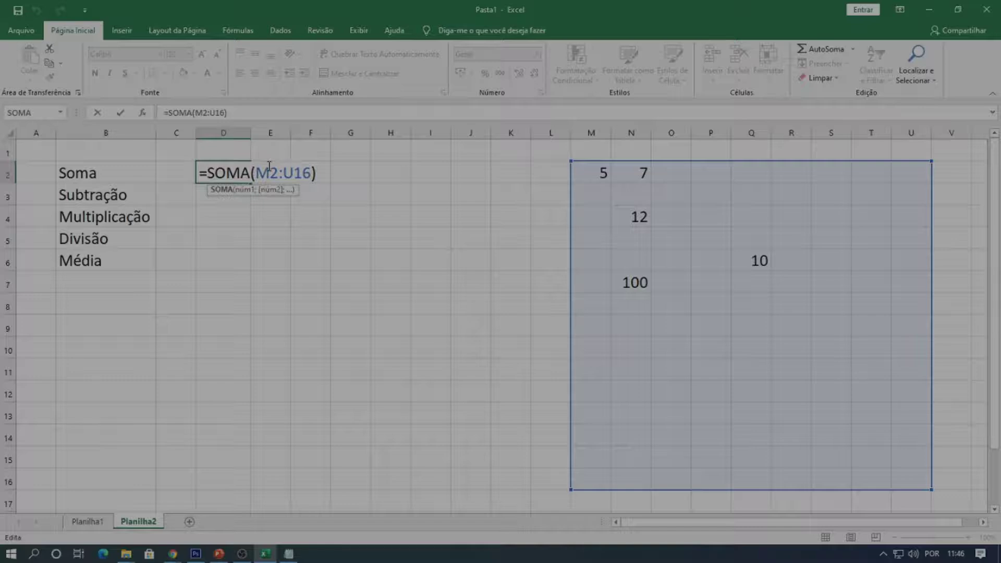
pyautogui.press('Return')
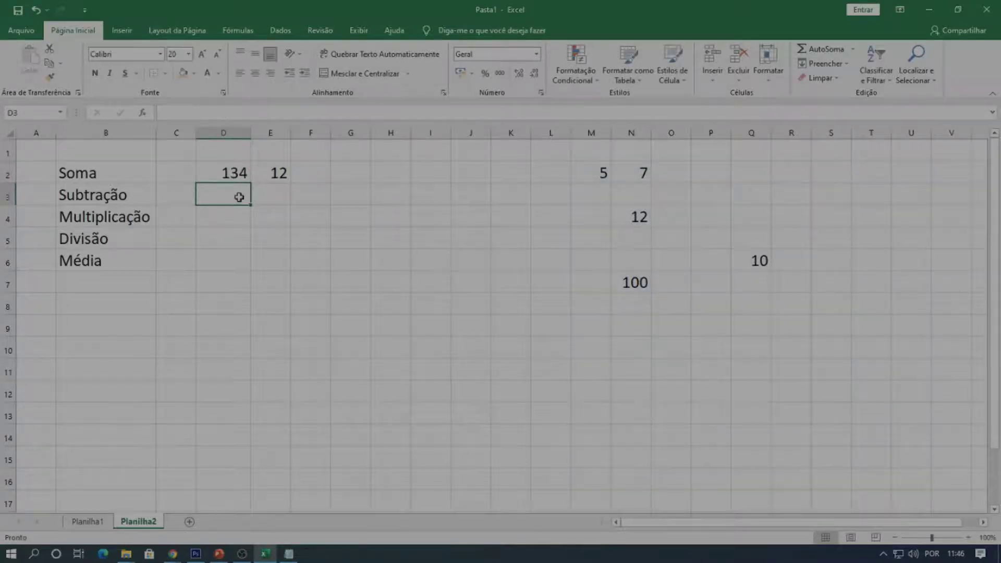
# - Start a formula in D3 and try the function beginnings SU and MEN for subtraction, erasing each
pyautogui.write('=SU')
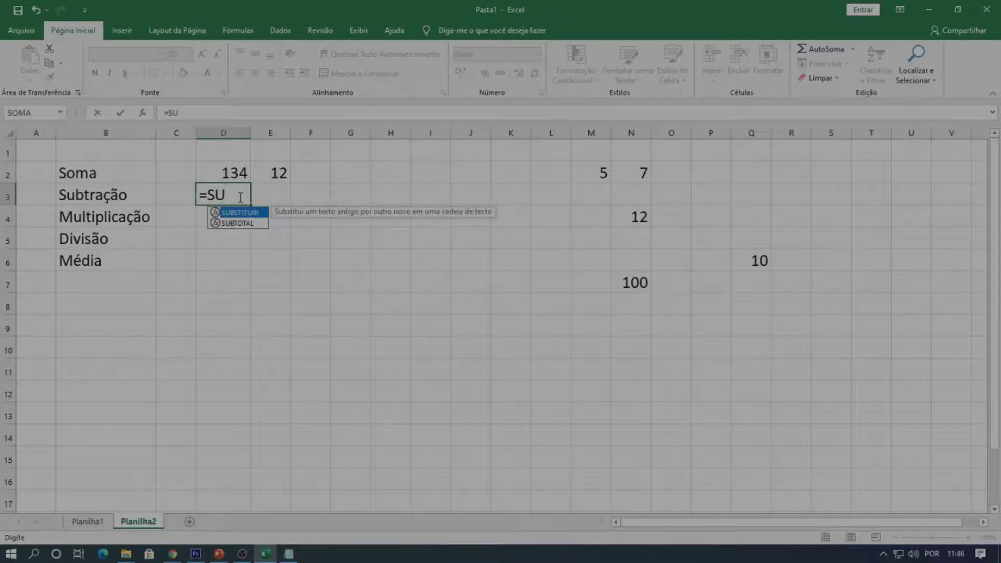
pyautogui.press('BackSpace')
pyautogui.press('BackSpace')
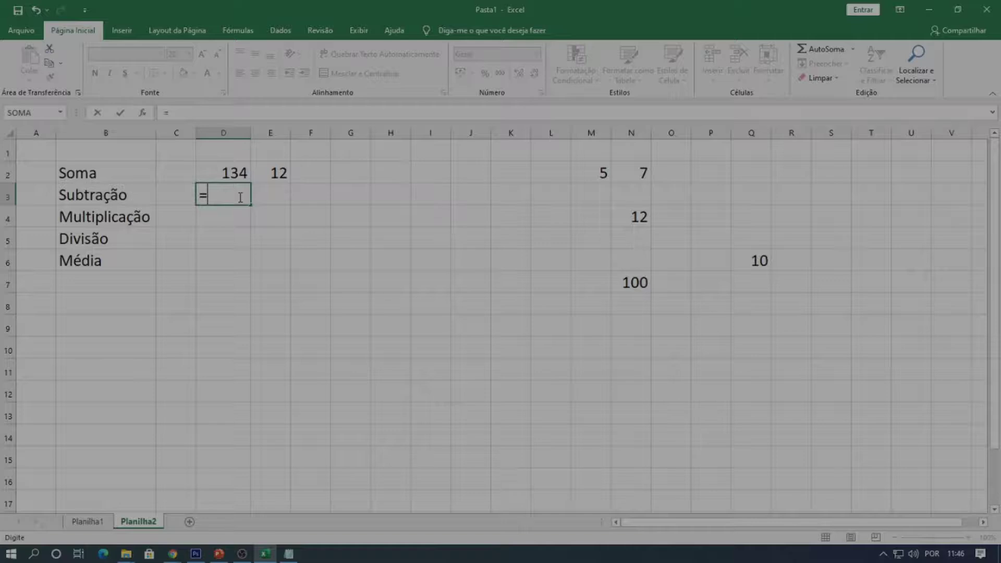
pyautogui.write('MEN')
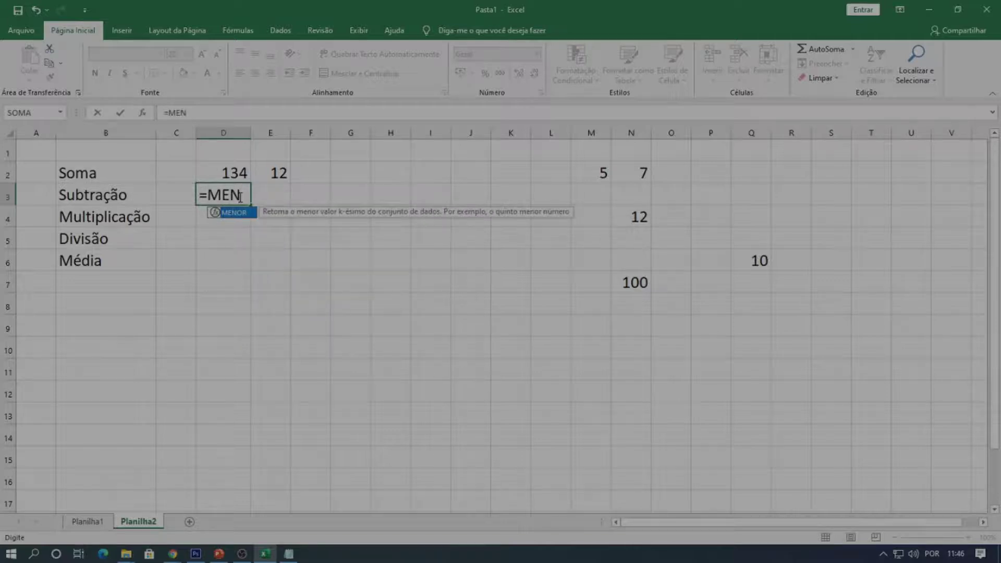
pyautogui.press('BackSpace')
pyautogui.press('BackSpace')
pyautogui.press('BackSpace')
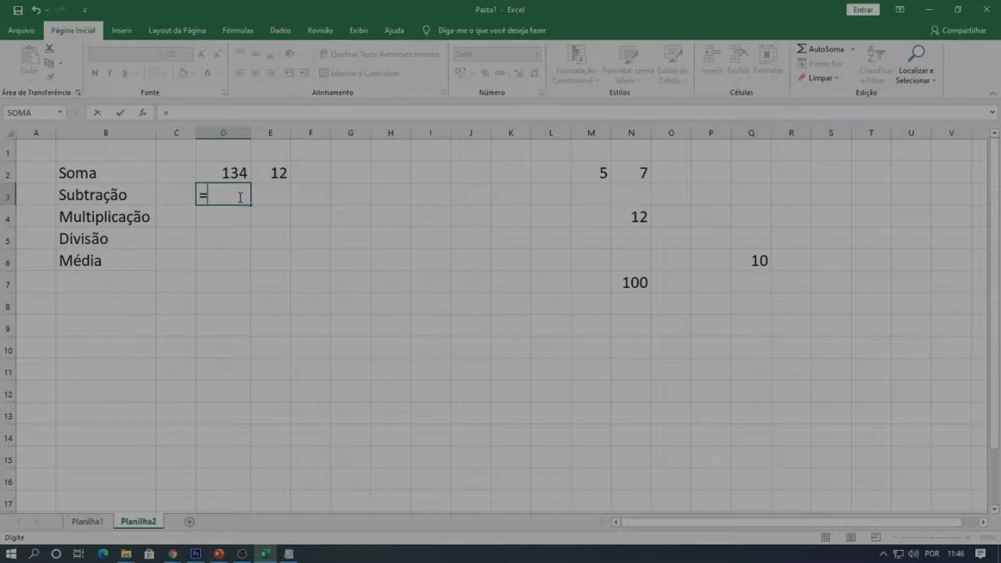
# - Complete the subtraction formula in D3 as =M2-N2
pyautogui.click(600, 173)
pyautogui.write('-')
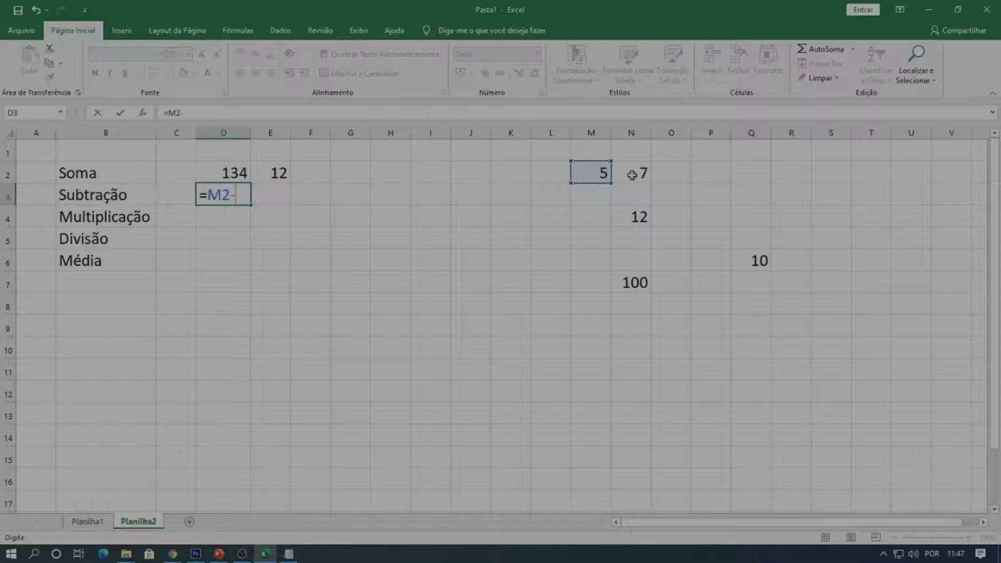
pyautogui.click(640, 169)
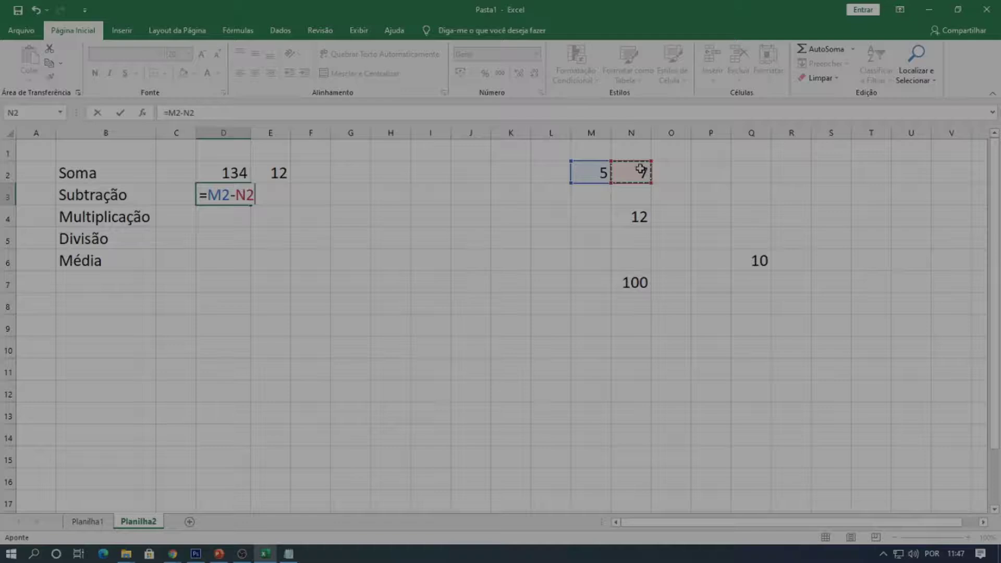
pyautogui.press('Return')
# - Examine the cell references in the subtraction formula in D3
pyautogui.click(237, 198)
pyautogui.doubleClick(241, 196)
pyautogui.moveTo(255, 194); pyautogui.dragTo(210, 194)
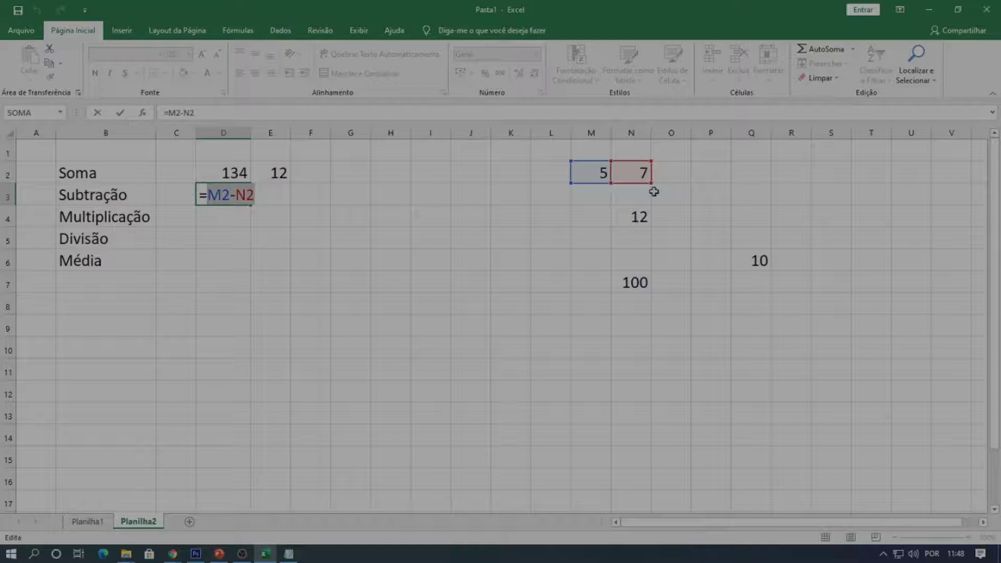
pyautogui.press('Return')
pyautogui.press('Up')
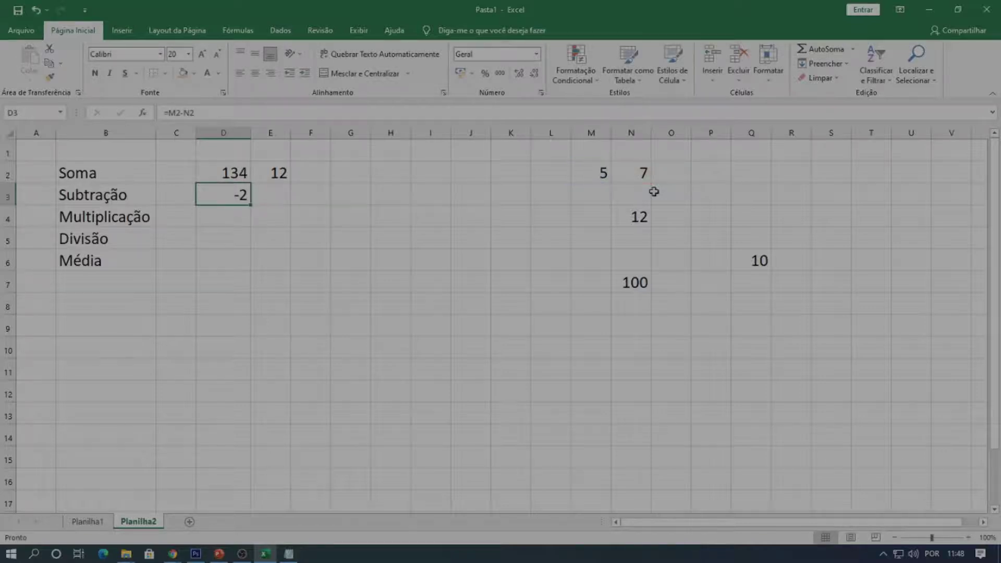
# - Try other values in the subtracted cells, finishing with 8 in M2 and 9 in N2
pyautogui.click(599, 173)
pyautogui.write('10')
pyautogui.press('Tab')
pyautogui.write('9')
pyautogui.press('Return')
pyautogui.click(600, 174)
pyautogui.write('0')
pyautogui.press('Tab')
pyautogui.click(601, 174)
pyautogui.write('8')
pyautogui.press('Return')
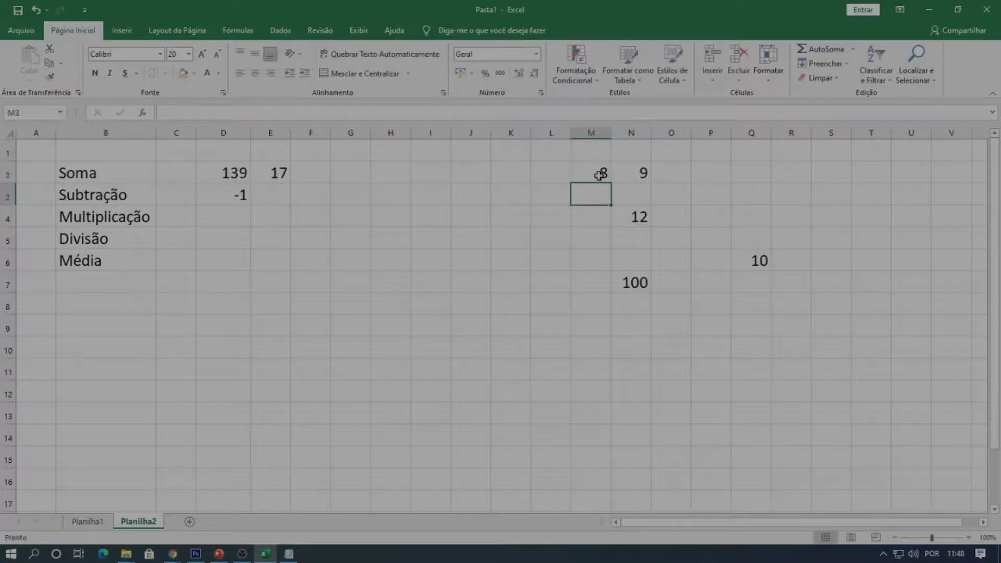
# - Enter a subtraction of fixed numbers, =10-3, in cell E3
pyautogui.click(262, 195)
pyautogui.write('=')
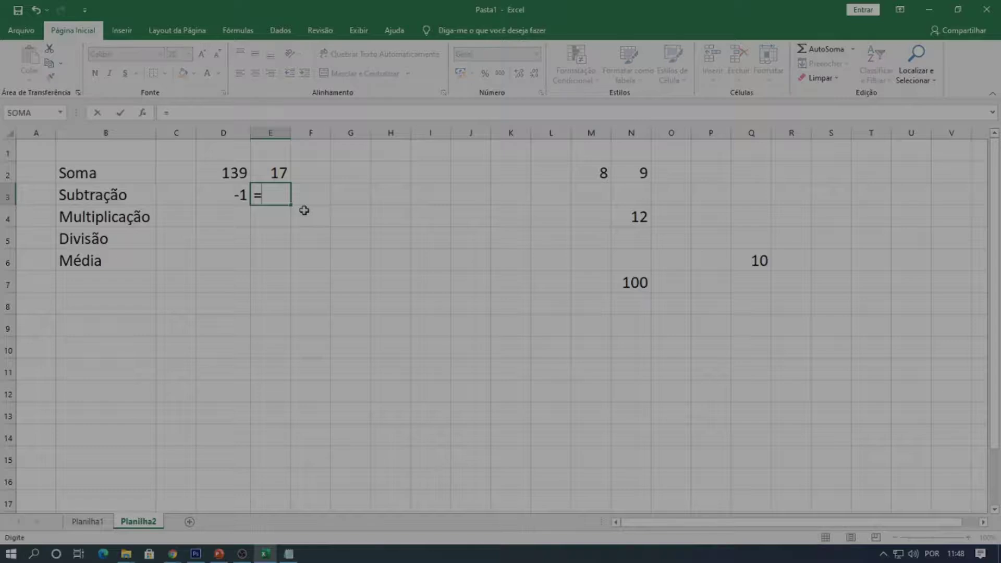
pyautogui.write('10-3')
pyautogui.press('Return')
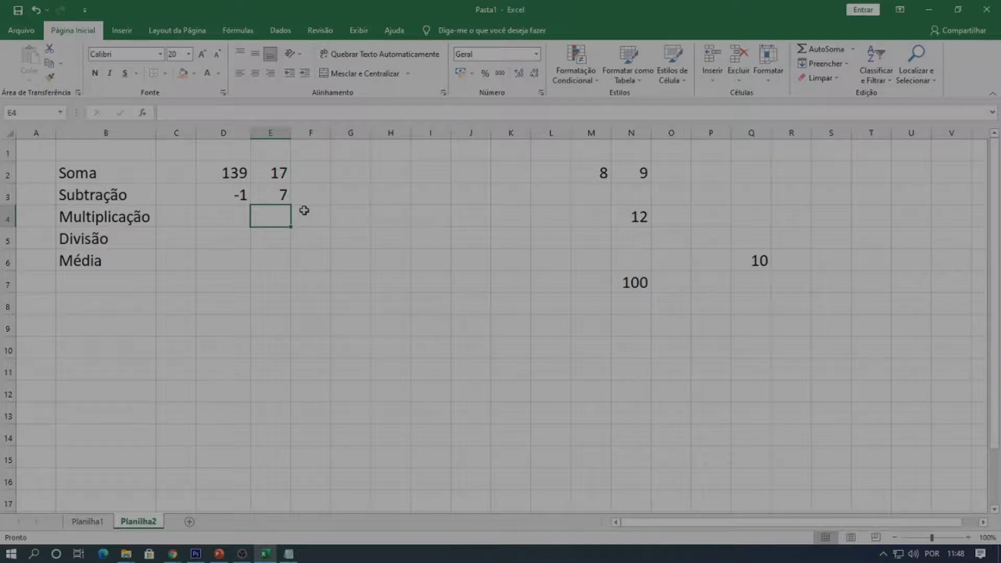
# - Examine the fixed numbers in the formula in E3
pyautogui.press('Up')
pyautogui.doubleClick(280, 195)
pyautogui.moveTo(293, 195); pyautogui.dragTo(262, 195)
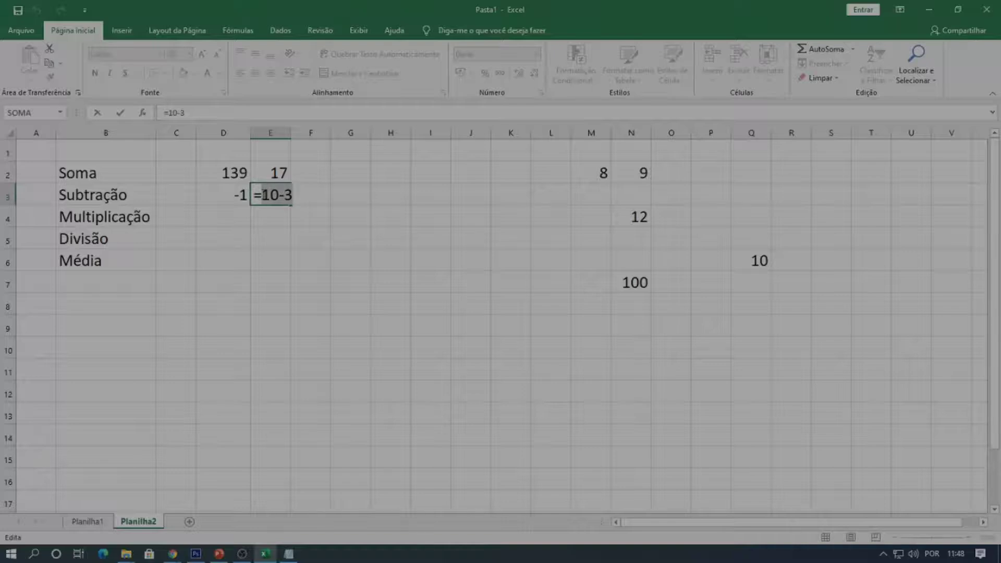
pyautogui.press('Return')
pyautogui.click(262, 195)
# - Set M2 to 5 and N2 to 9
pyautogui.click(588, 173)
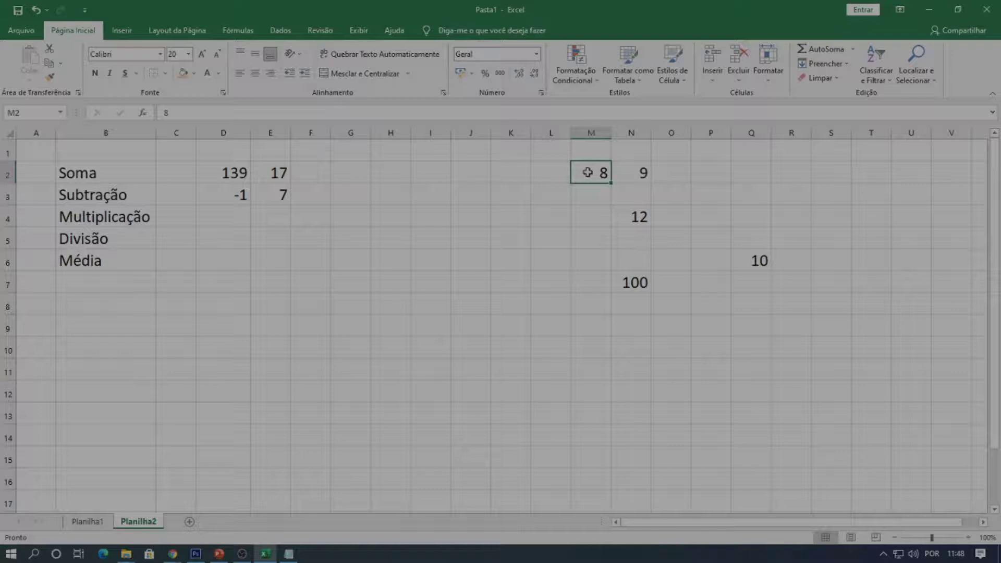
pyautogui.write('5')
pyautogui.press('Tab')
pyautogui.write('9')
pyautogui.press('Return')
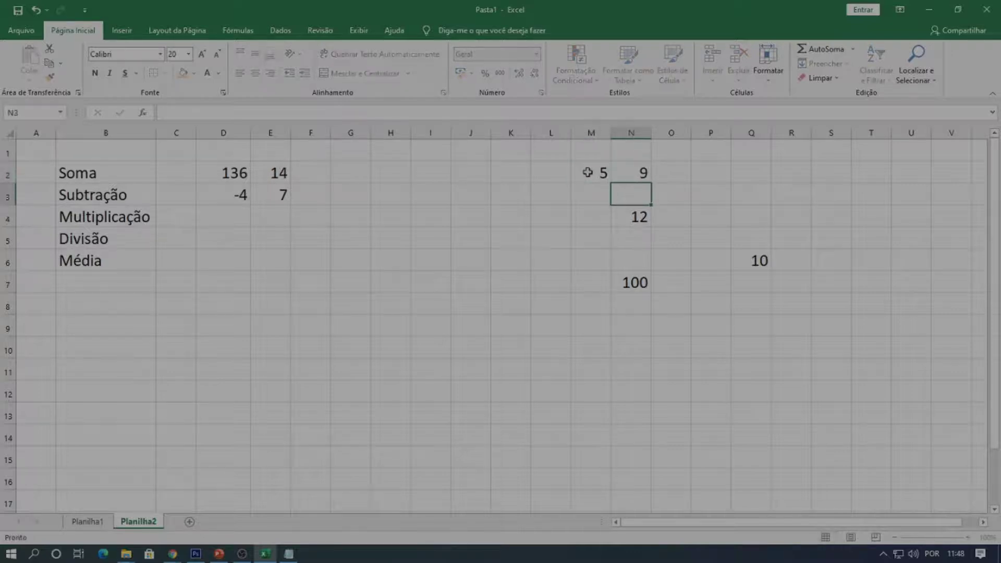
# - Examine the fixed-number subtraction formula in E3 and the cell-reference subtraction in D3
pyautogui.click(266, 200)
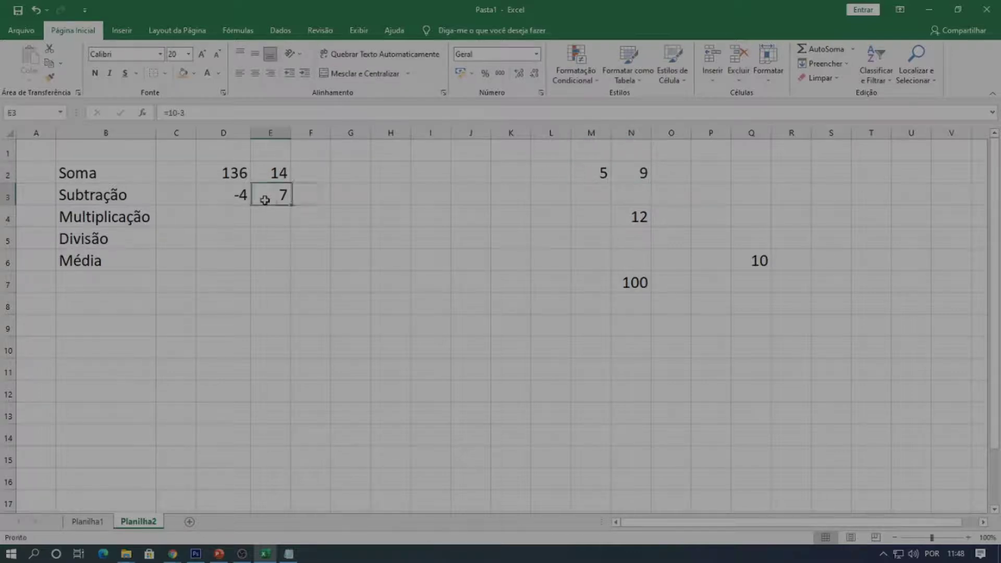
pyautogui.doubleClick(271, 188)
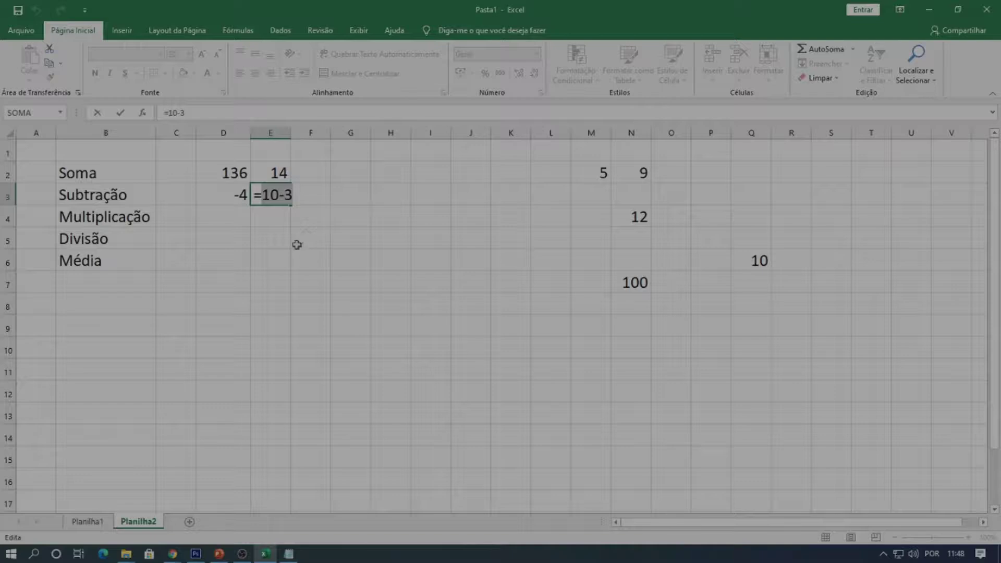
pyautogui.click(300, 237)
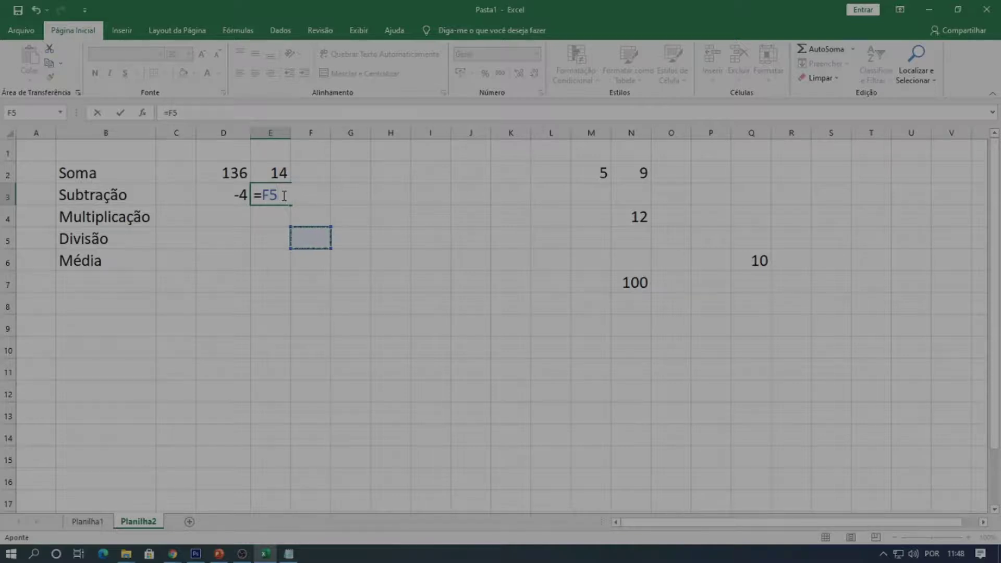
pyautogui.hotkey('ctrl', 'z')
pyautogui.press('Return')
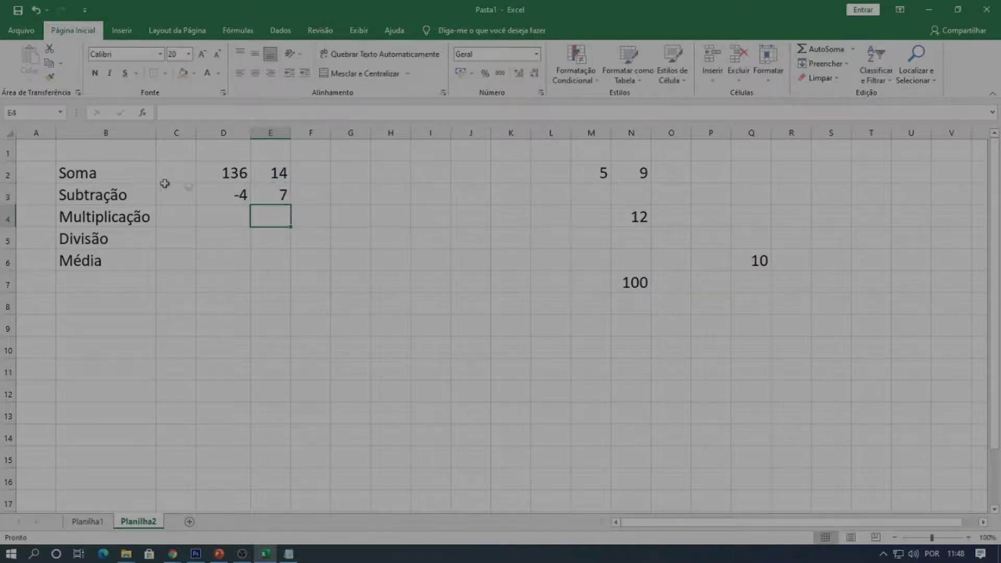
pyautogui.click(232, 191)
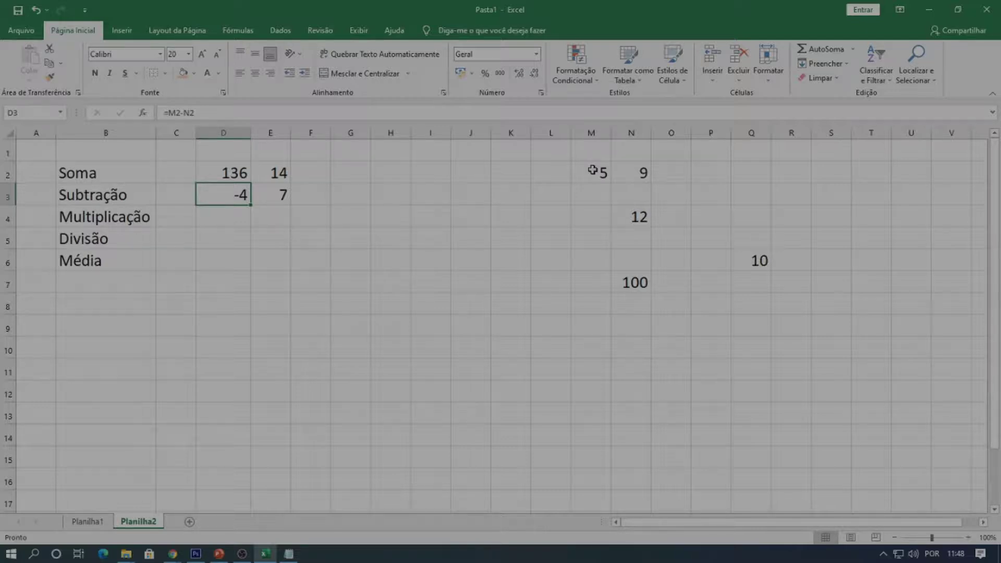
# - Begin a formula in cell D4 of the Multiplicação row
pyautogui.press('Down')
pyautogui.write('=')
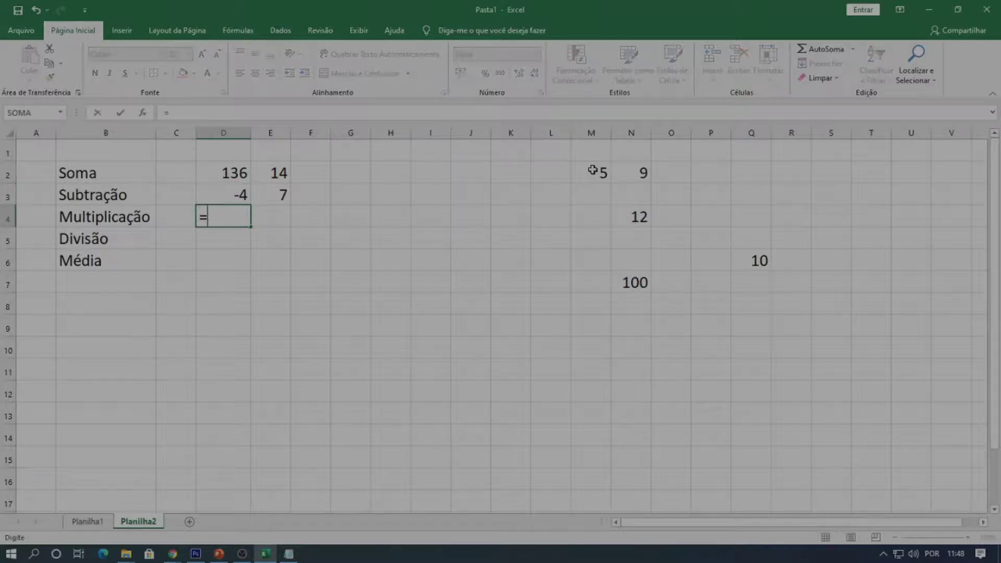
pyautogui.write('MU')
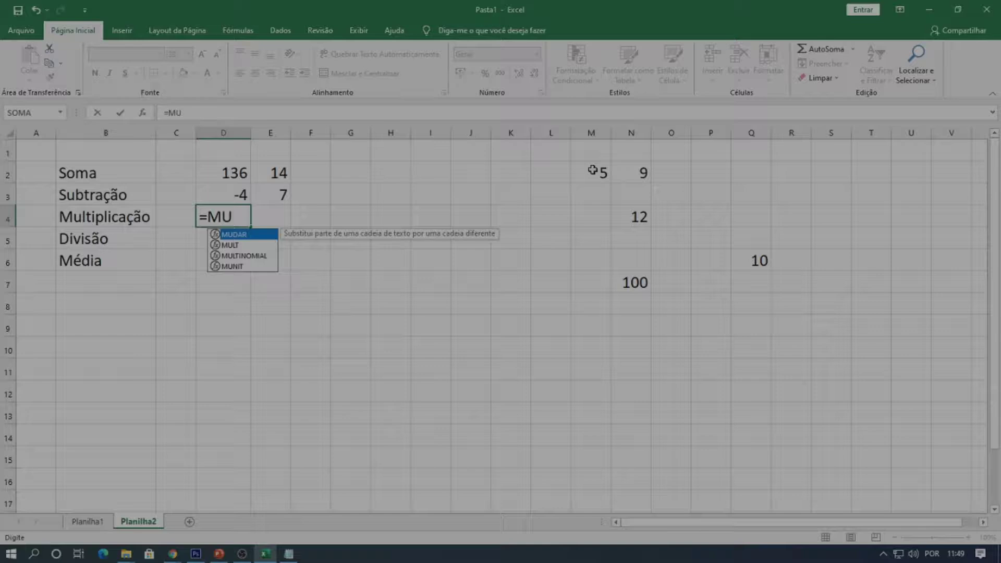
pyautogui.write('L')
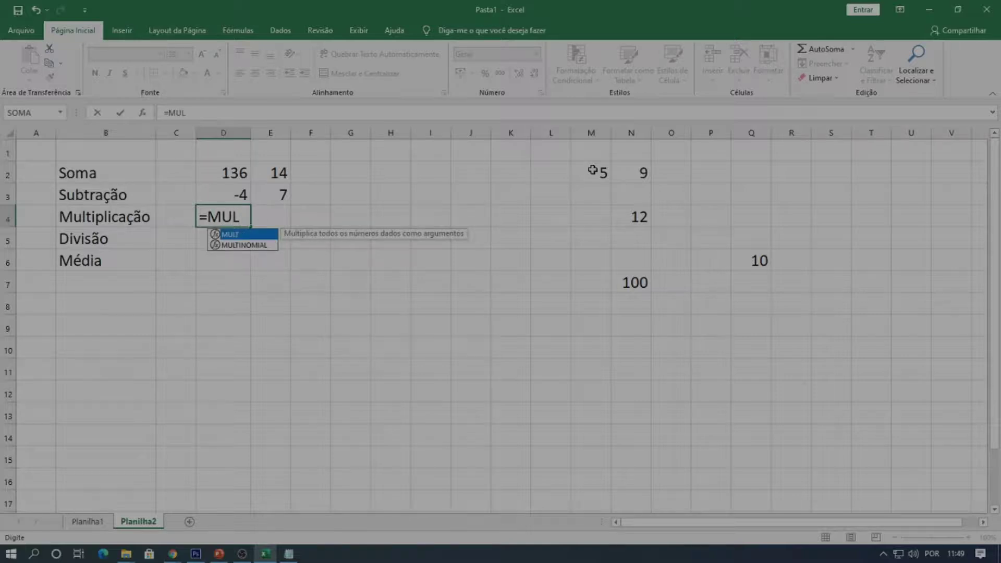
pyautogui.press('BackSpace')
pyautogui.press('BackSpace')
pyautogui.press('BackSpace')
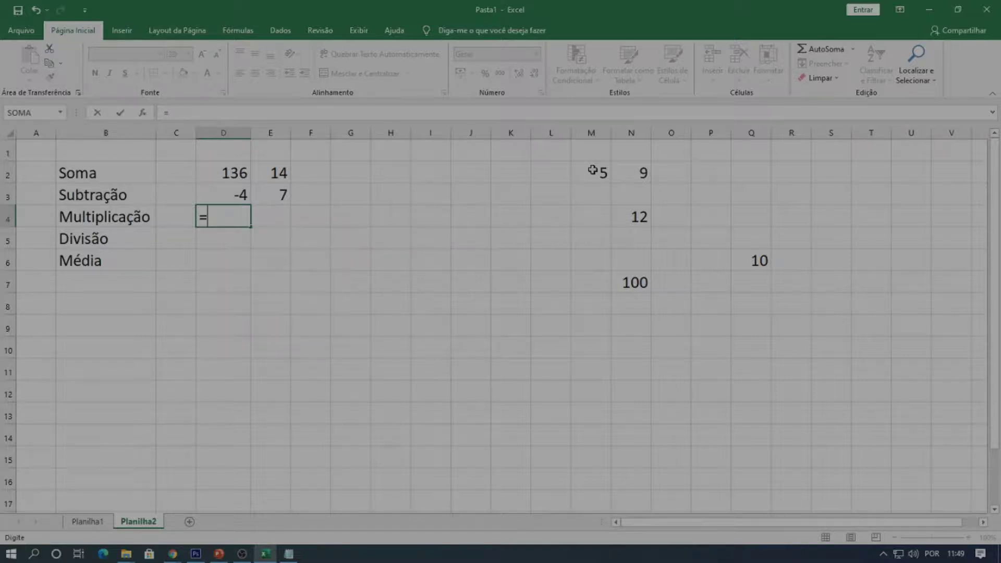
pyautogui.write('VEZ')
pyautogui.press('BackSpace')
pyautogui.press('BackSpace')
pyautogui.press('BackSpace')
# - Complete the formula in D4 as the product of cells M2 and N2, =M2*N2
pyautogui.click(599, 174)
pyautogui.write('*')
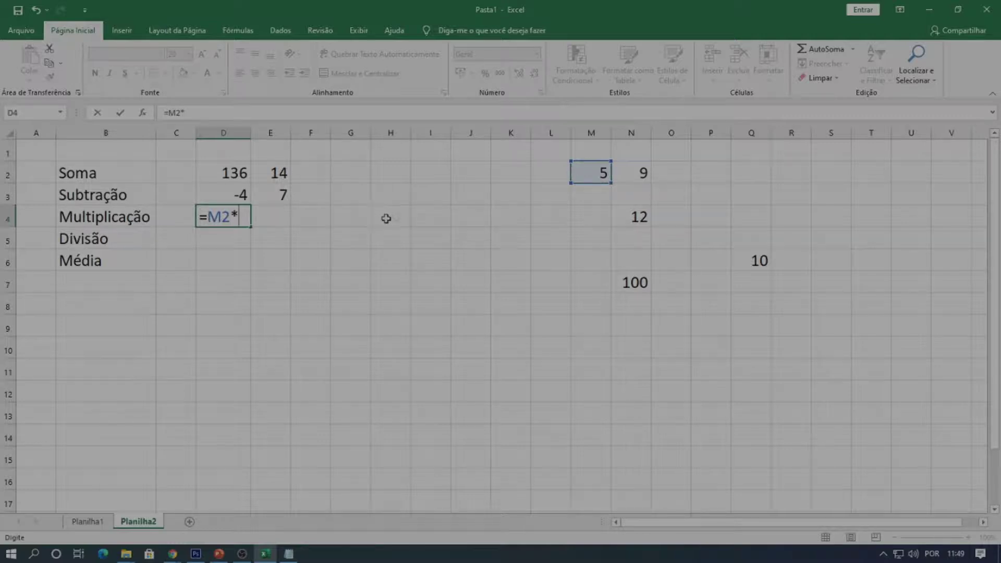
pyautogui.click(638, 174)
pyautogui.press('Return')
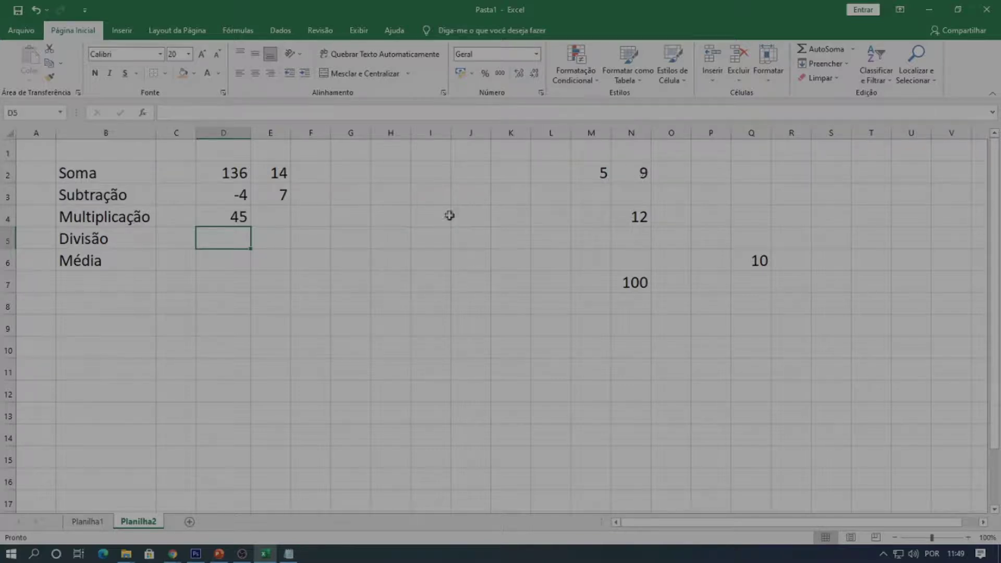
# - Enter a multiplication of fixed numbers, =5*9, in cell E4 and check its formula
pyautogui.click(279, 220)
pyautogui.write('=')
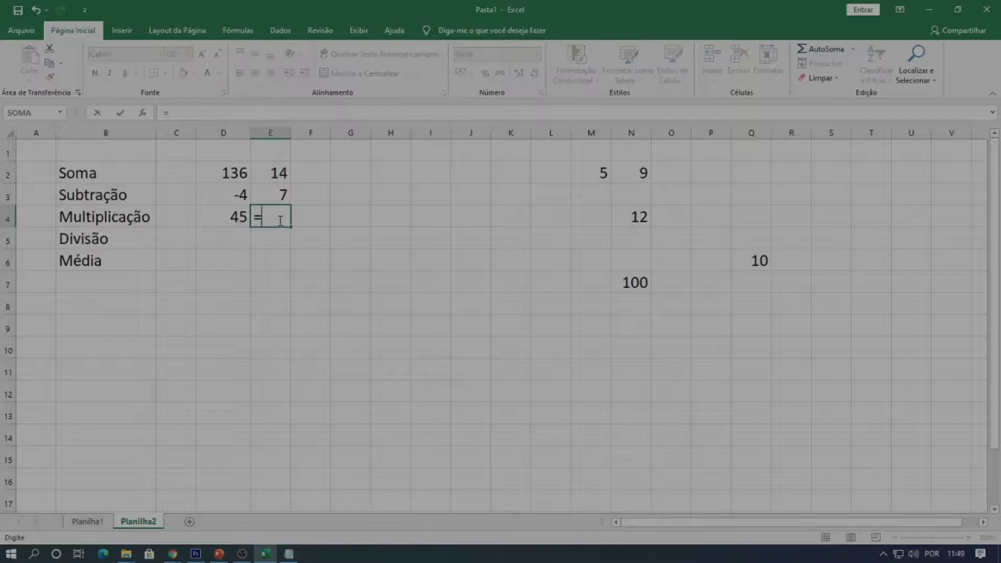
pyautogui.write('5*9')
pyautogui.press('Return')
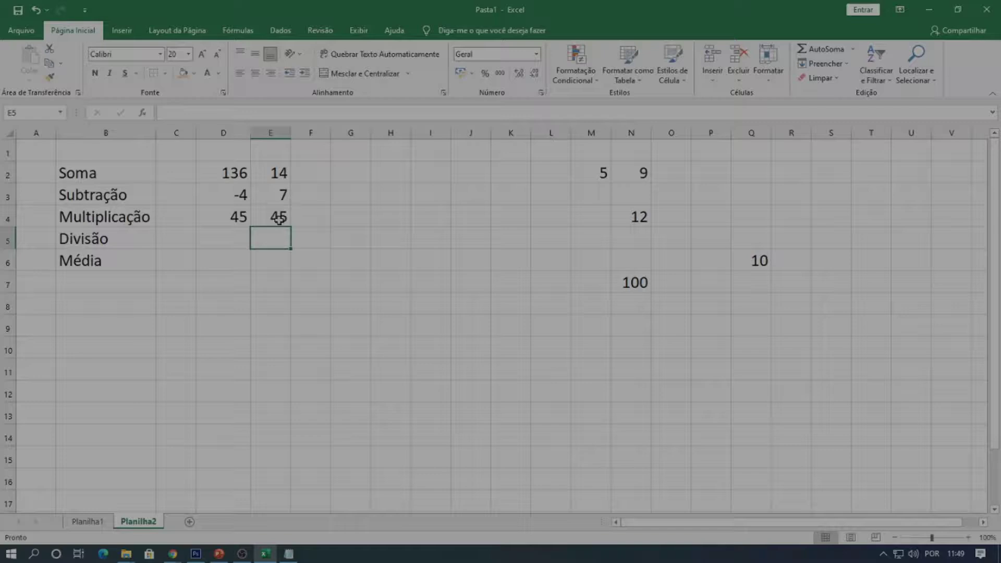
pyautogui.click(277, 216)
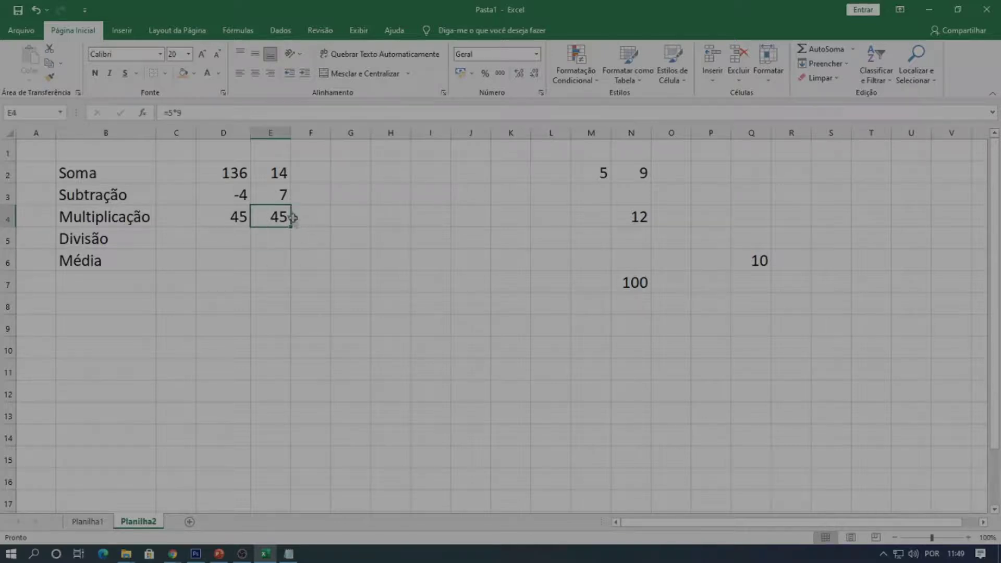
# - Set M2 to 7 to test how the formulas respond
pyautogui.click(603, 175)
pyautogui.write('7')
pyautogui.press('Return')
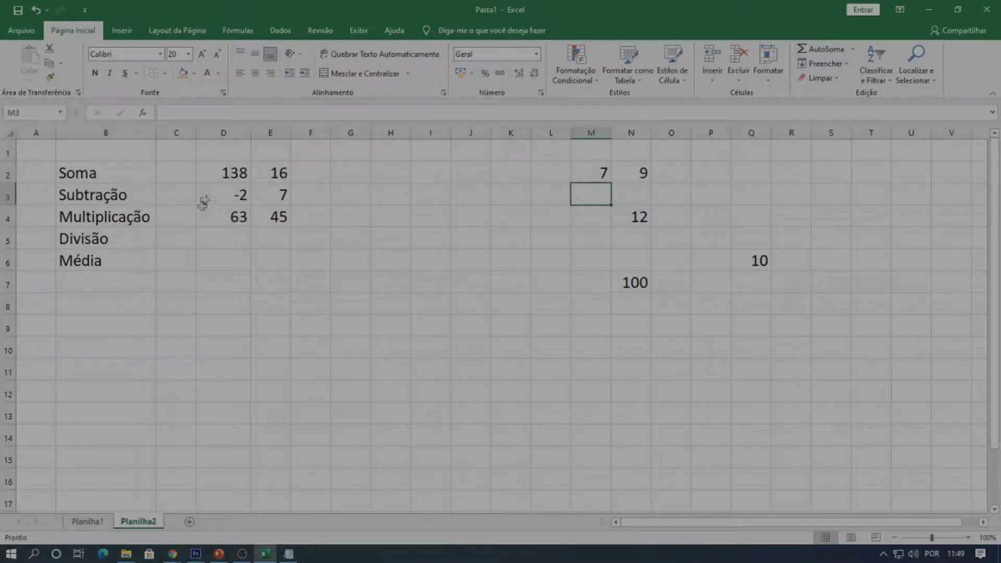
# - Compare the cell-reference multiplication in D4 with the fixed-number formula in E4
pyautogui.click(237, 218)
pyautogui.click(274, 217)
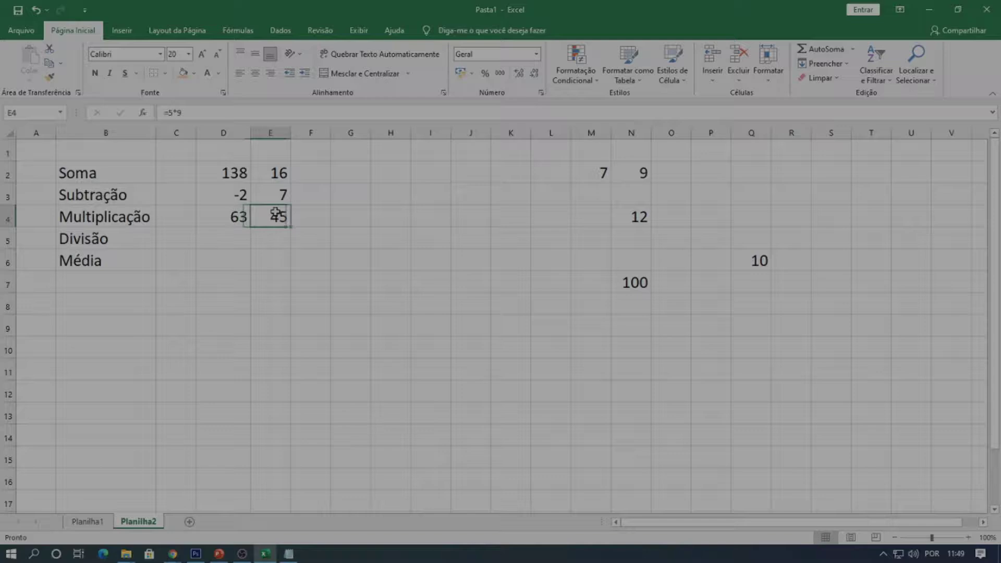
pyautogui.doubleClick(286, 217)
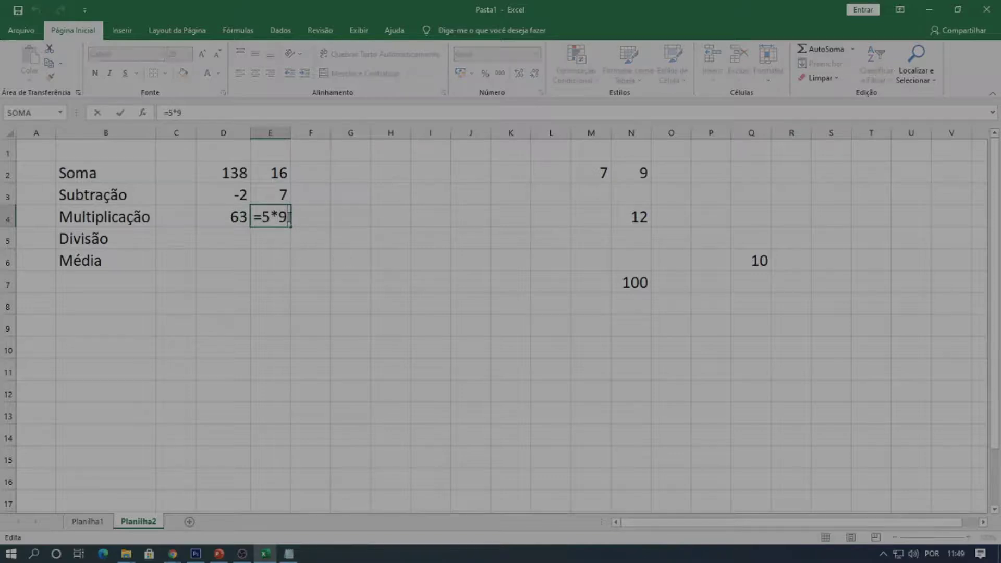
pyautogui.press('Return')
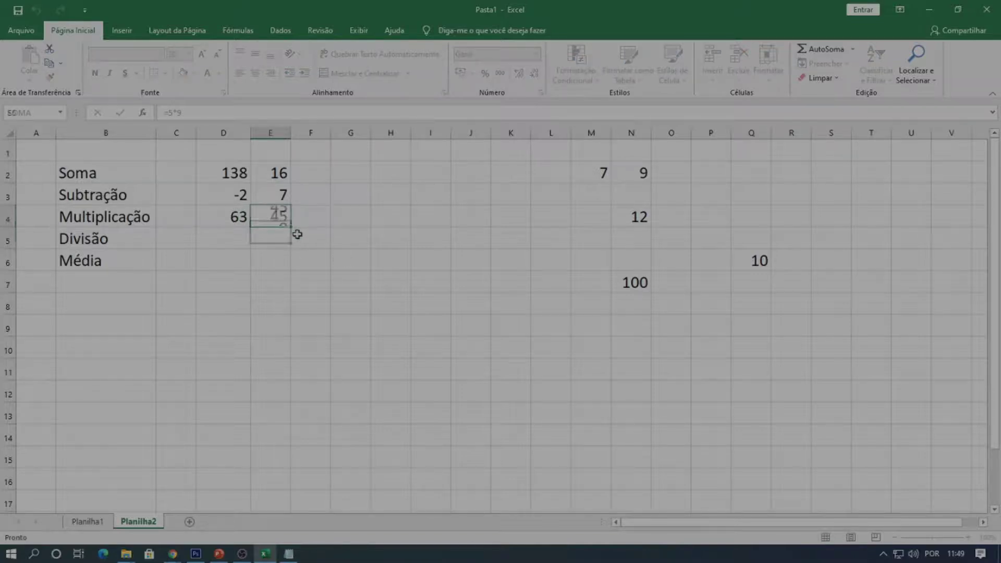
# - Try starting the division formula in cell D5 with =DIV
pyautogui.click(239, 237)
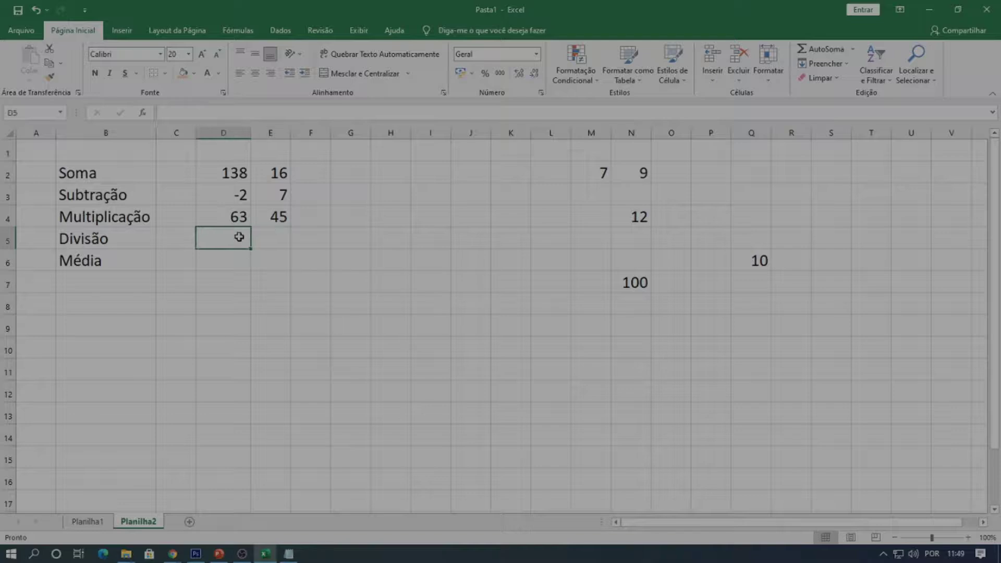
pyautogui.write('=DI')
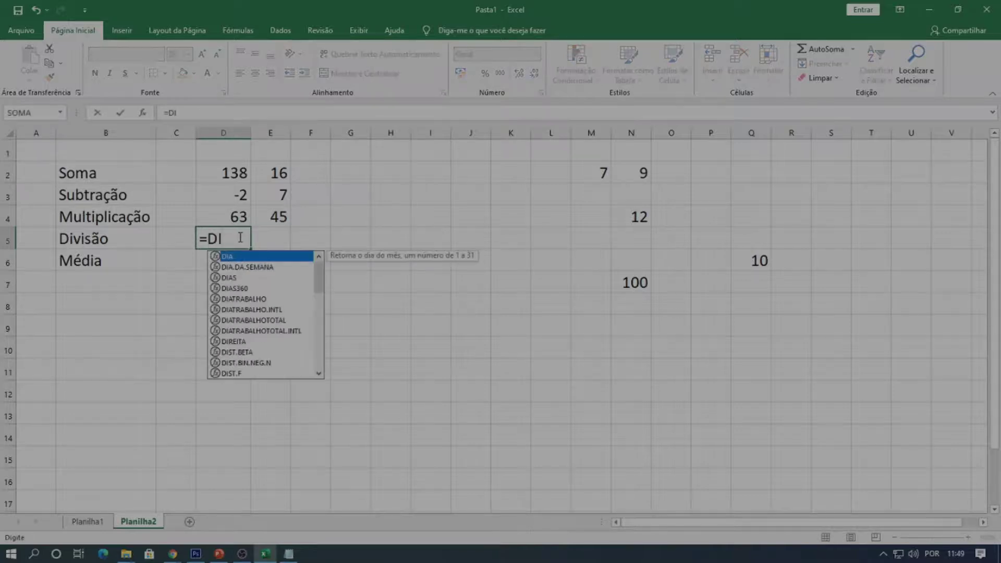
pyautogui.write('V')
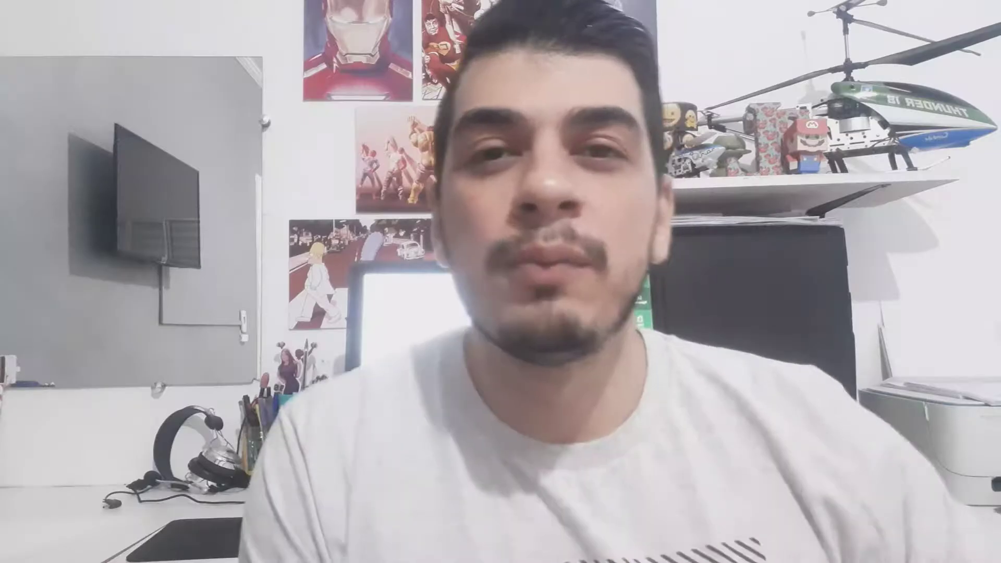
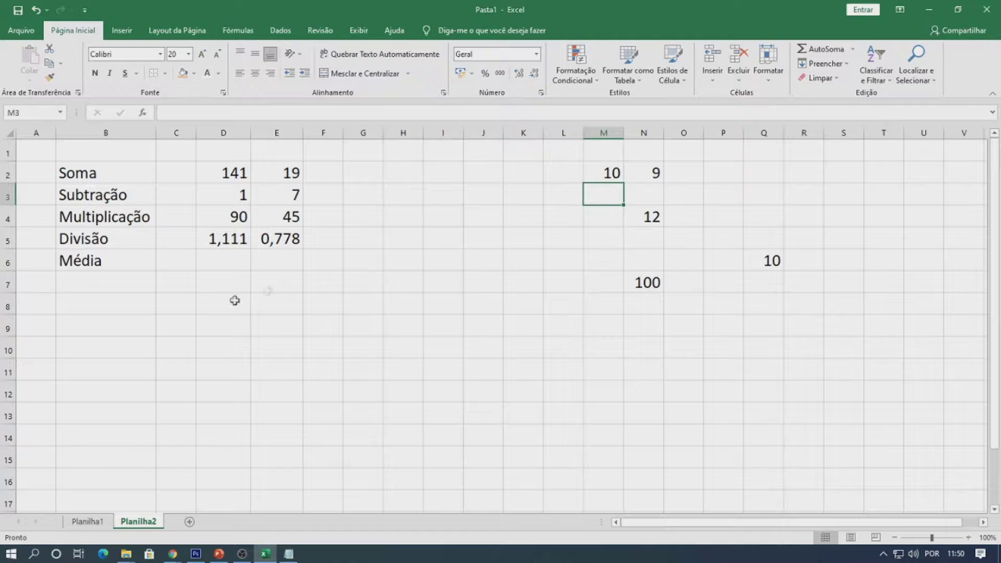
# - Examine the fixed-number division formula in E5 and the cells of the Multiplicação and Divisão rows
pyautogui.click(286, 239)
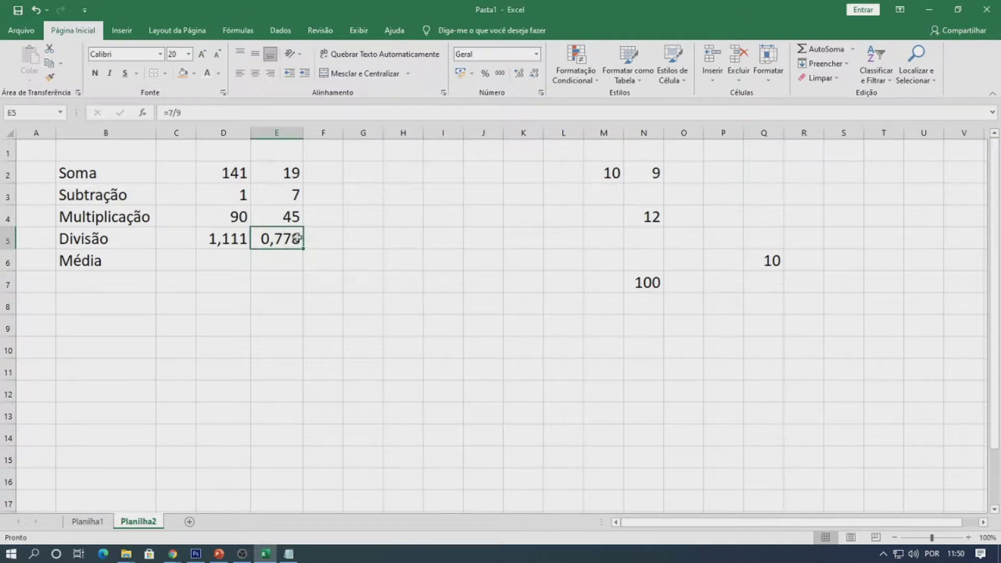
pyautogui.click(193, 116)
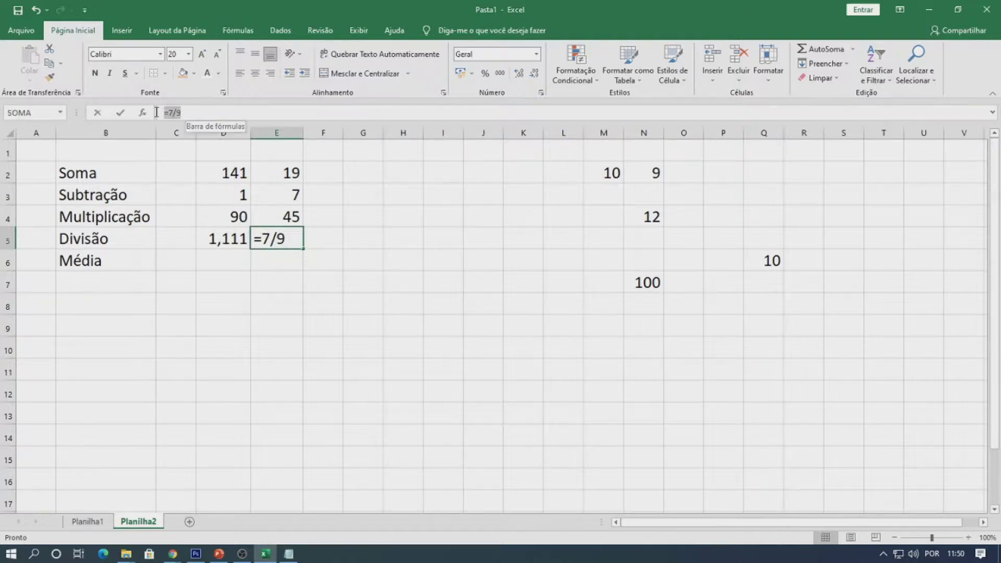
pyautogui.press('Return')
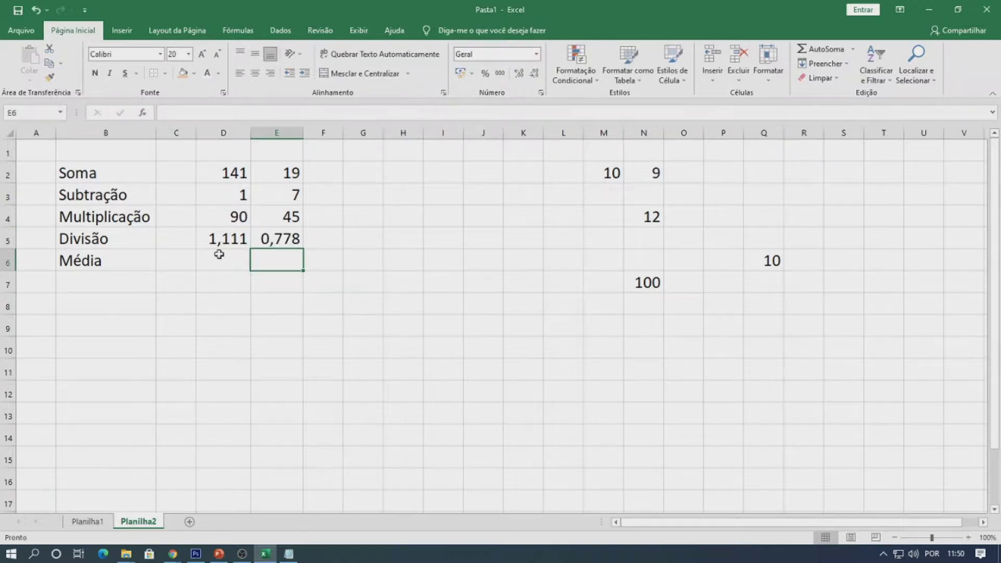
pyautogui.click(245, 238)
pyautogui.moveTo(291, 224); pyautogui.dragTo(226, 238)
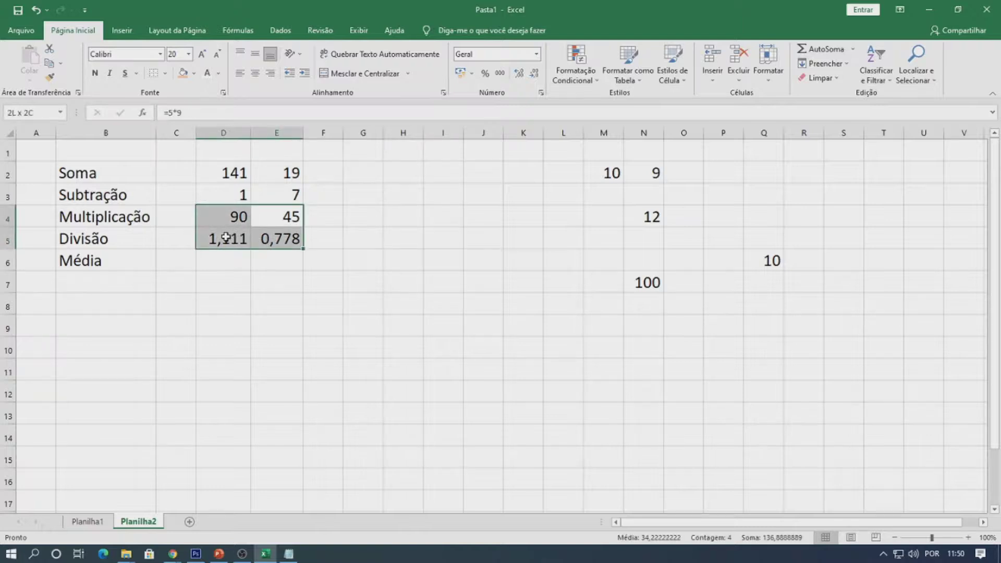
pyautogui.moveTo(133, 215); pyautogui.dragTo(148, 234)
pyautogui.click(394, 243)
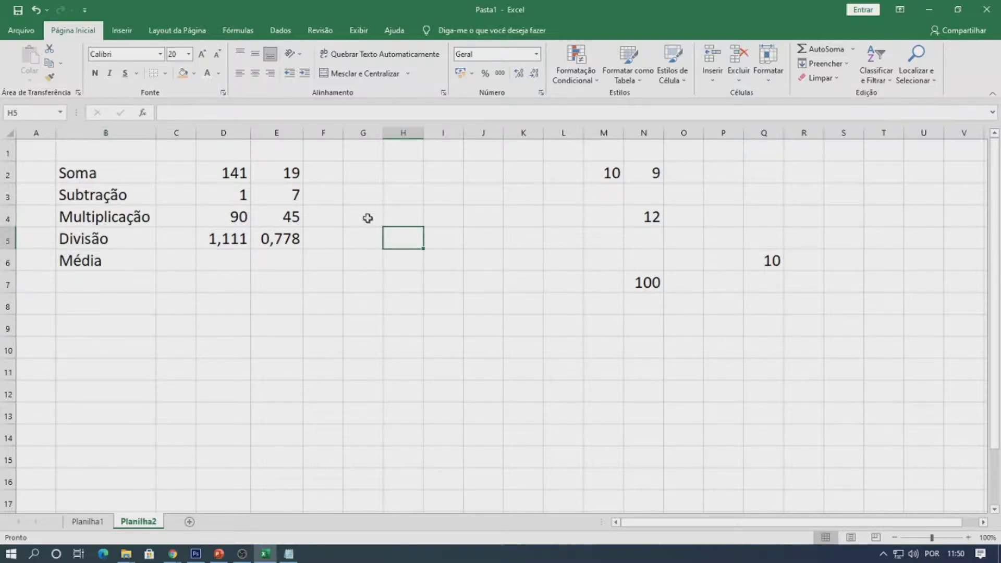
# - Enter the combined percentage calculation =100*10/100 in cell G4 and review its formula
pyautogui.click(365, 215)
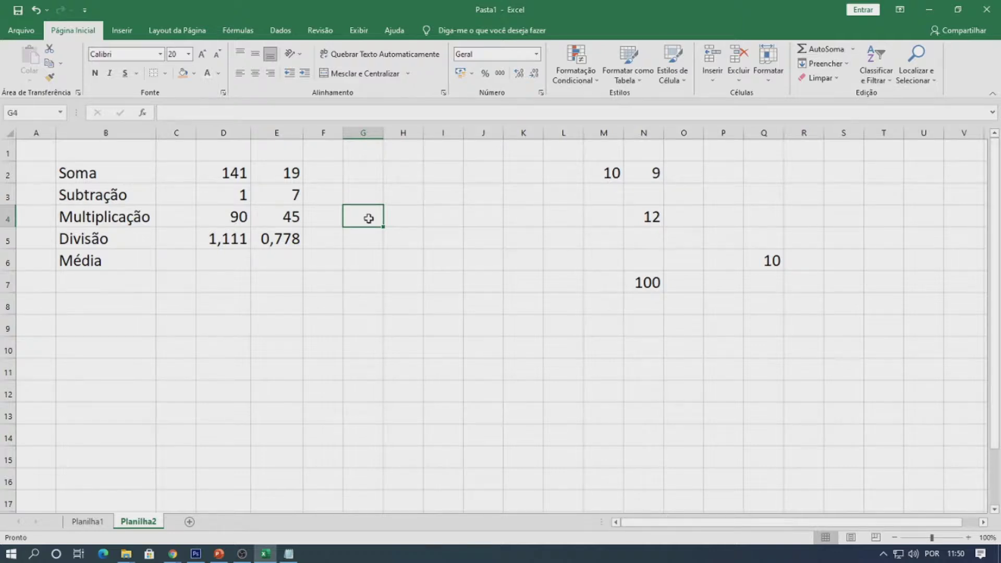
pyautogui.write('=100*10/100')
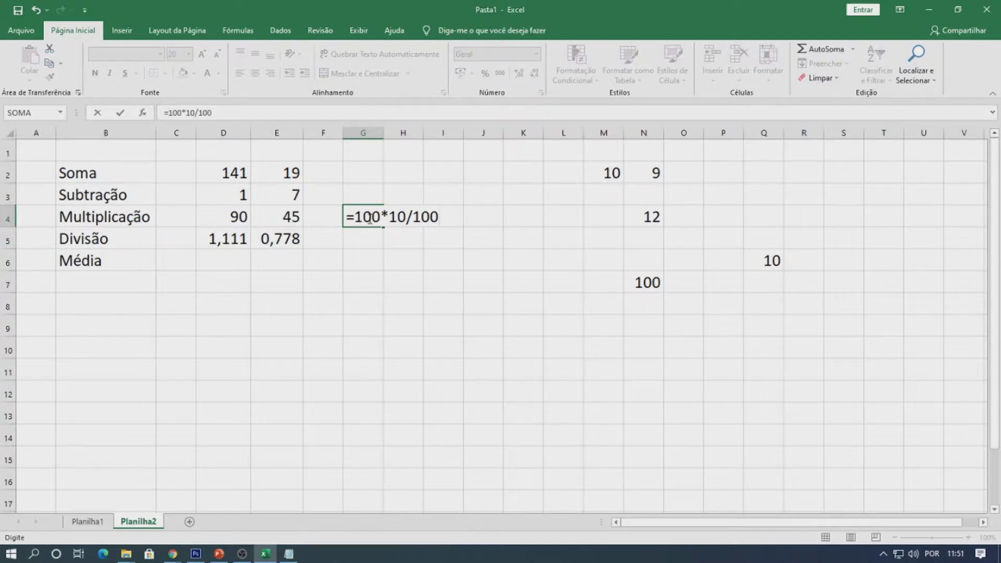
pyautogui.moveTo(407, 218); pyautogui.dragTo(355, 217)
pyautogui.press('Return')
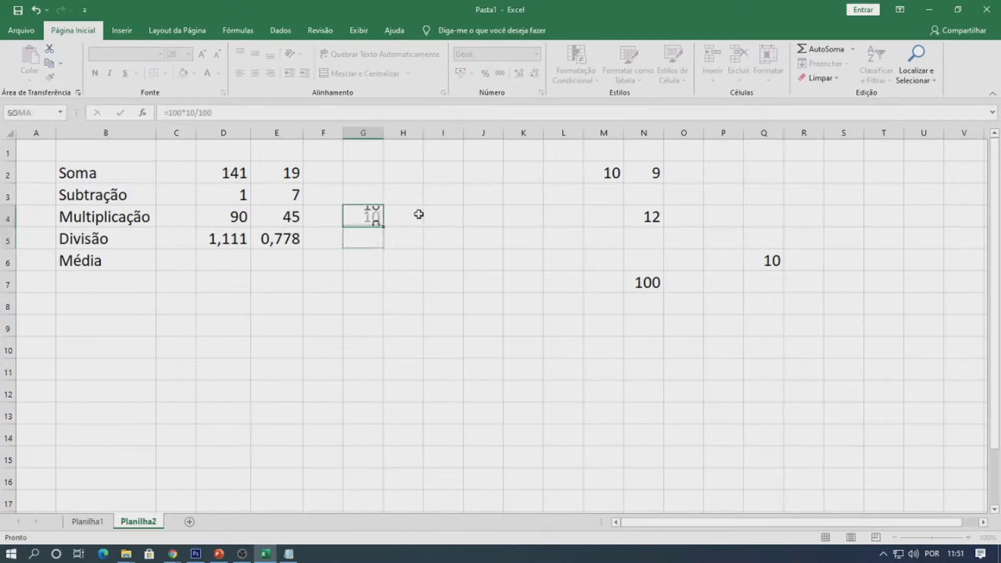
pyautogui.click(379, 213)
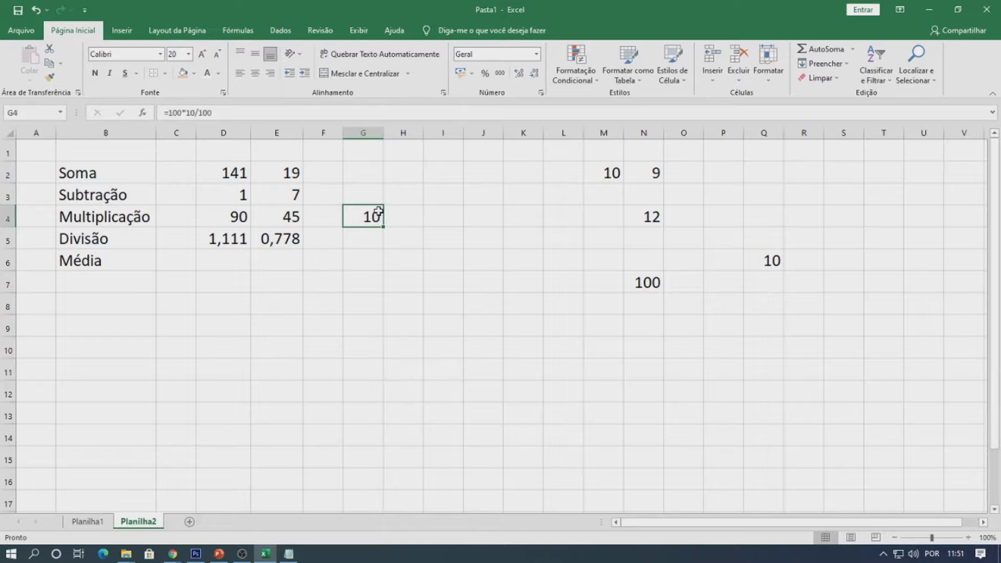
# - Replace the percentage calculation in cell G4 with the cell-reference formula =G2*H2/100
pyautogui.moveTo(355, 167); pyautogui.dragTo(476, 173)
pyautogui.click(360, 216)
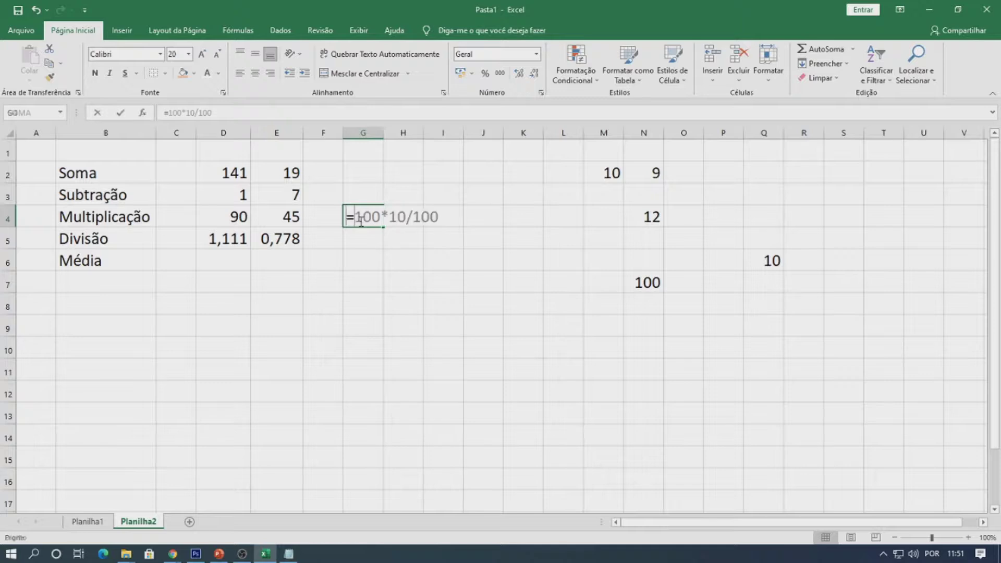
pyautogui.write('=')
pyautogui.click(375, 173)
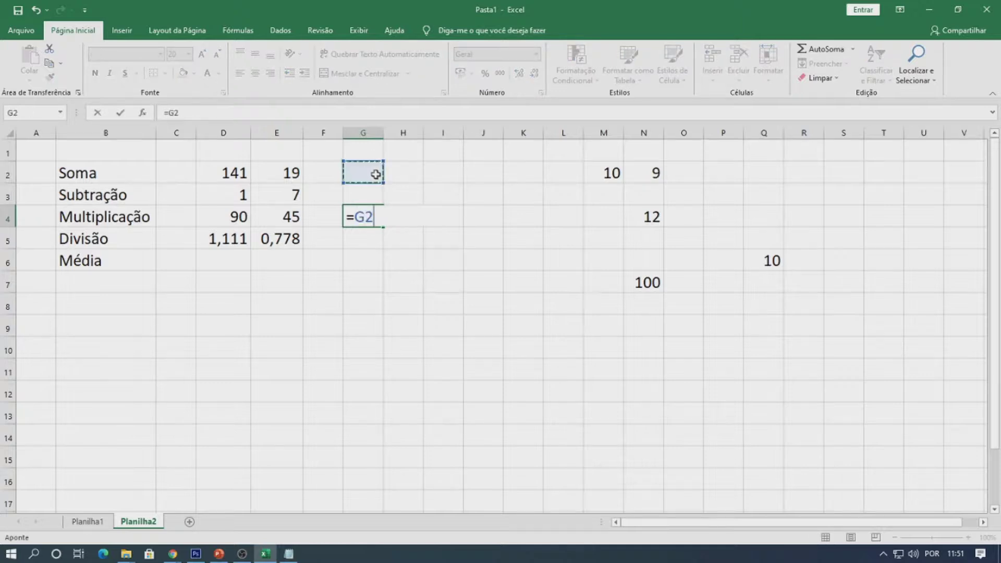
pyautogui.write('*')
pyautogui.click(392, 156)
pyautogui.click(405, 179)
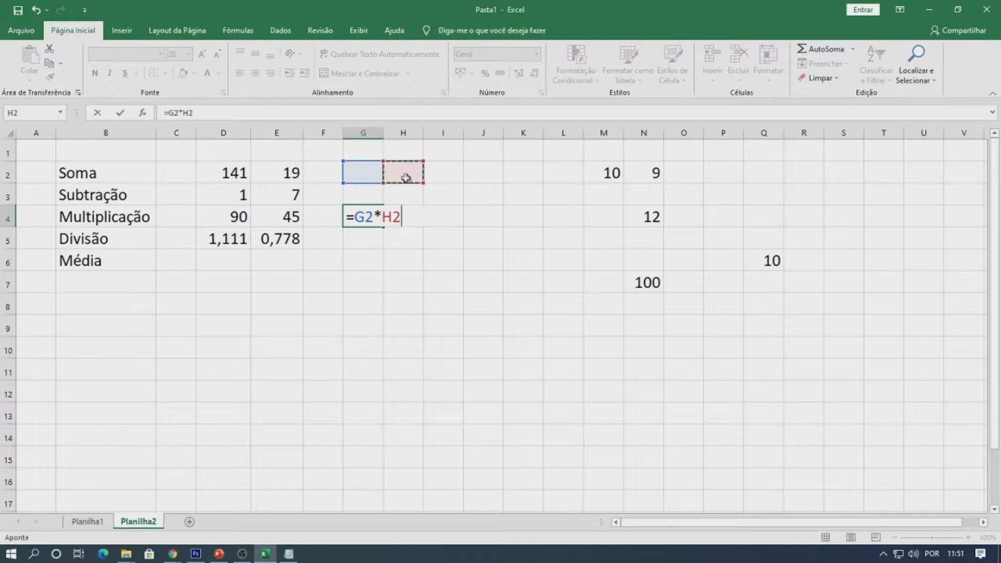
pyautogui.write('/100')
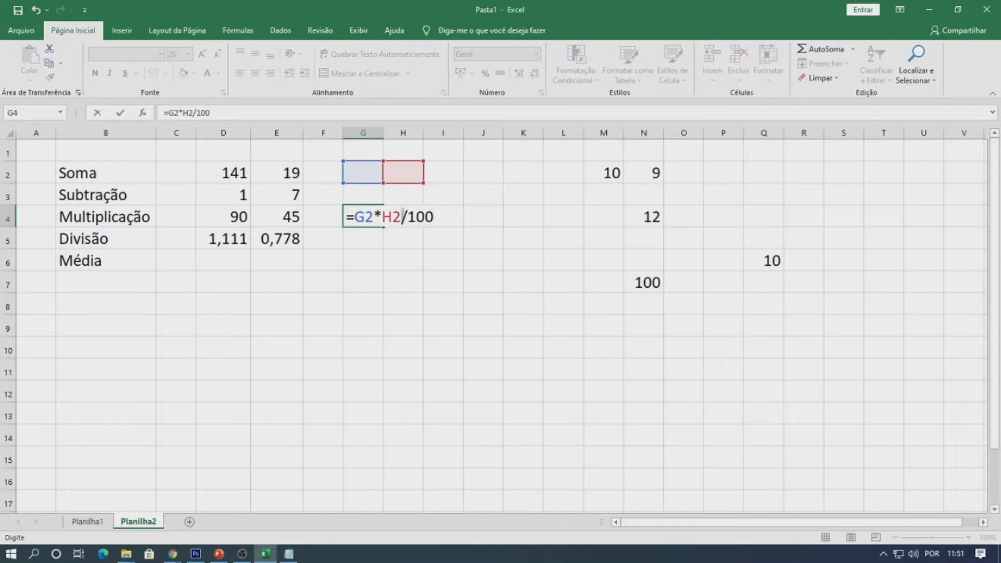
pyautogui.moveTo(401, 216); pyautogui.dragTo(434, 215)
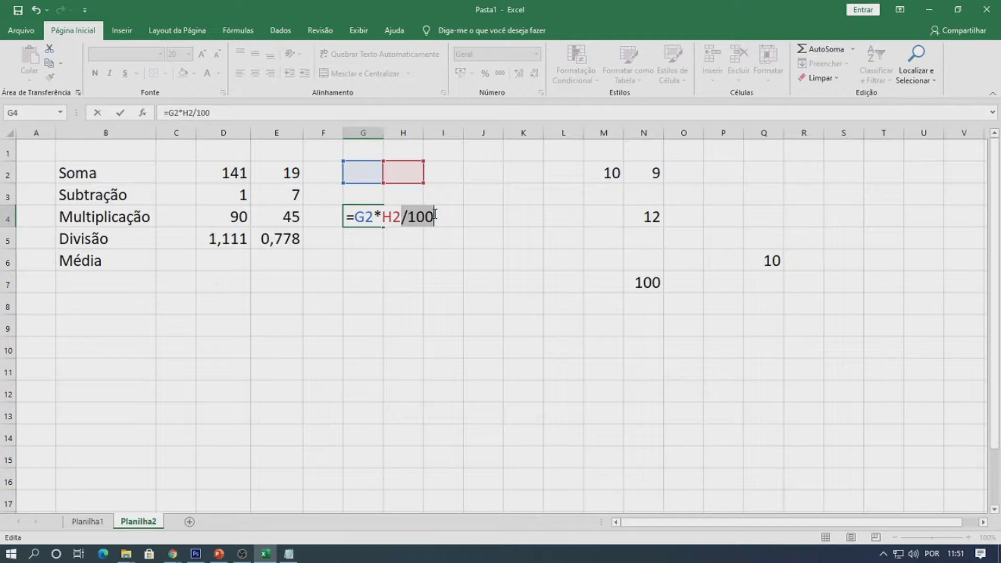
pyautogui.press('Return')
# - Enter the percentage 50 in H2 and the base value 1000 in G2
pyautogui.click(363, 172)
pyautogui.press('Right')
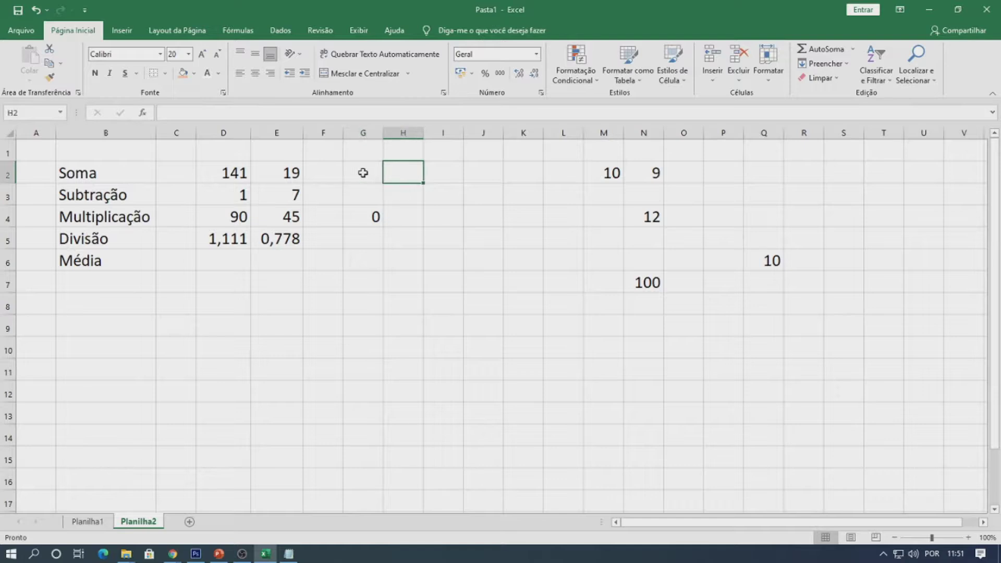
pyautogui.write('50')
pyautogui.click(363, 173)
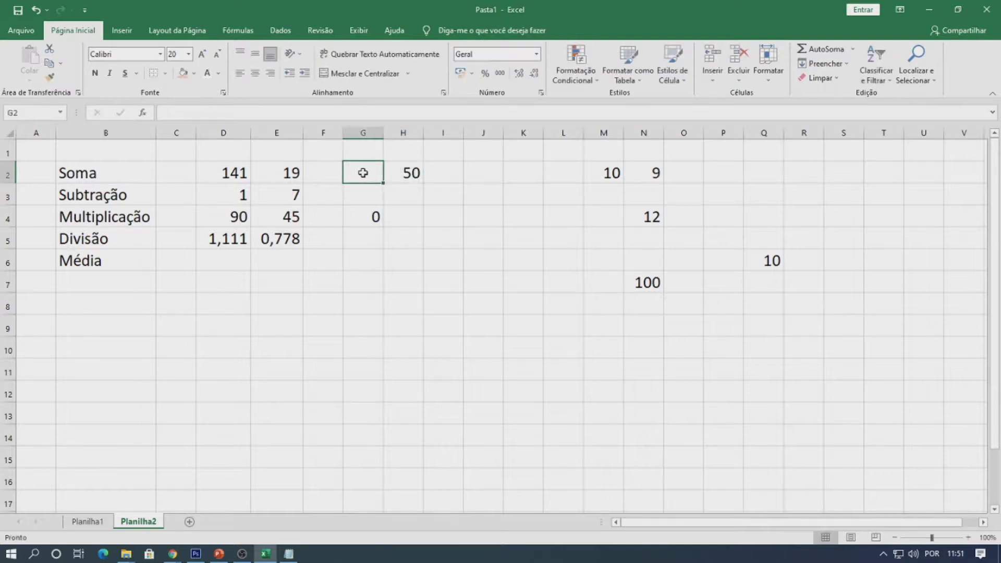
pyautogui.write('1000')
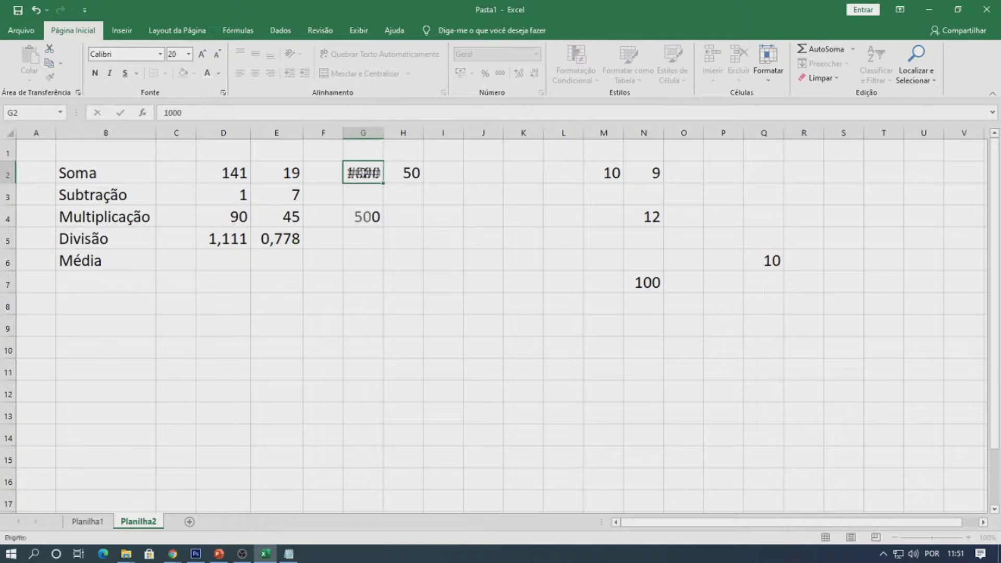
pyautogui.press('Return')
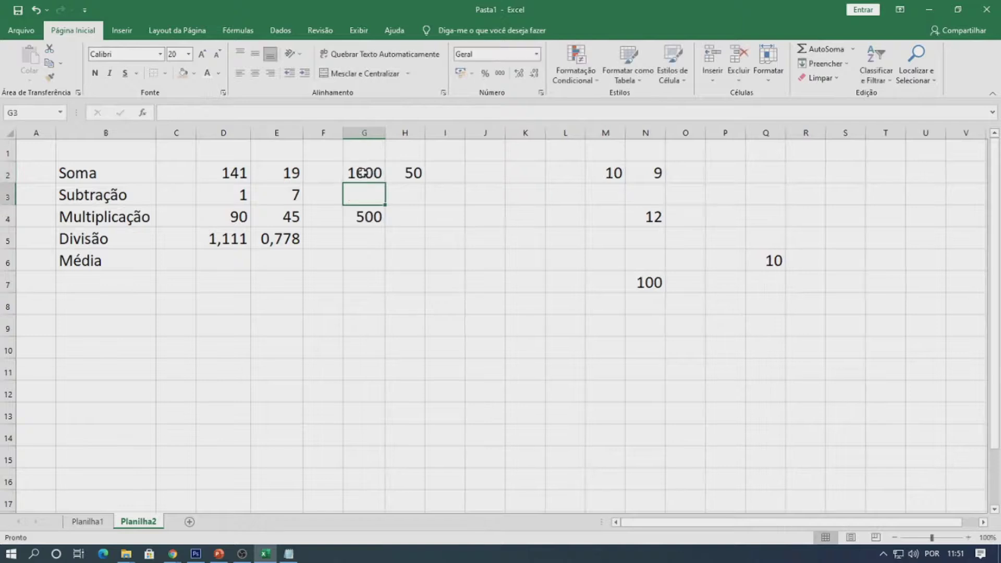
# - Change the percentage in H2 to 7,5 and the base value in G2 to 13,83
pyautogui.click(363, 173)
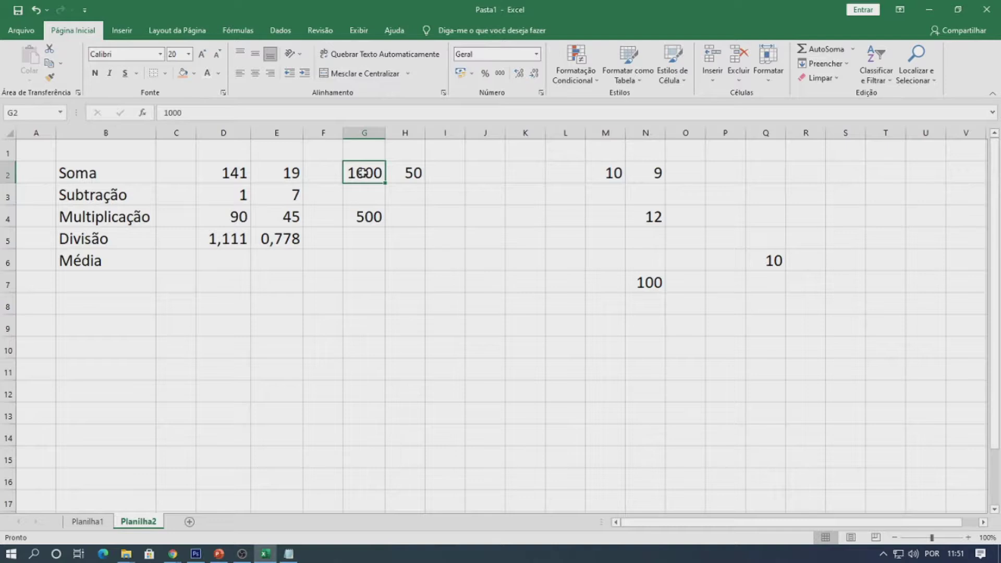
pyautogui.press('Right')
pyautogui.write('7')
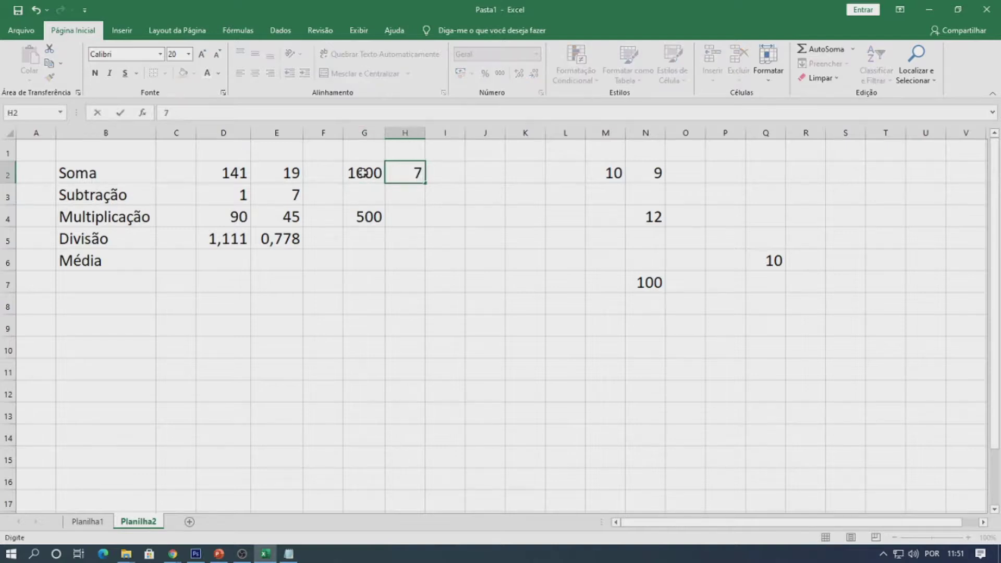
pyautogui.write(',5')
pyautogui.press('Return')
pyautogui.press('Up')
pyautogui.press('Left')
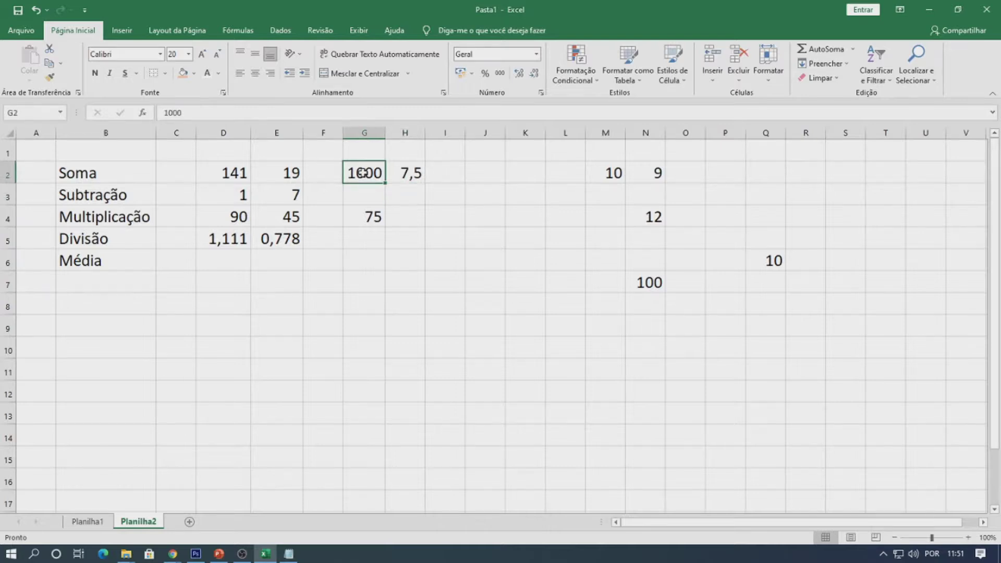
pyautogui.write('13,83')
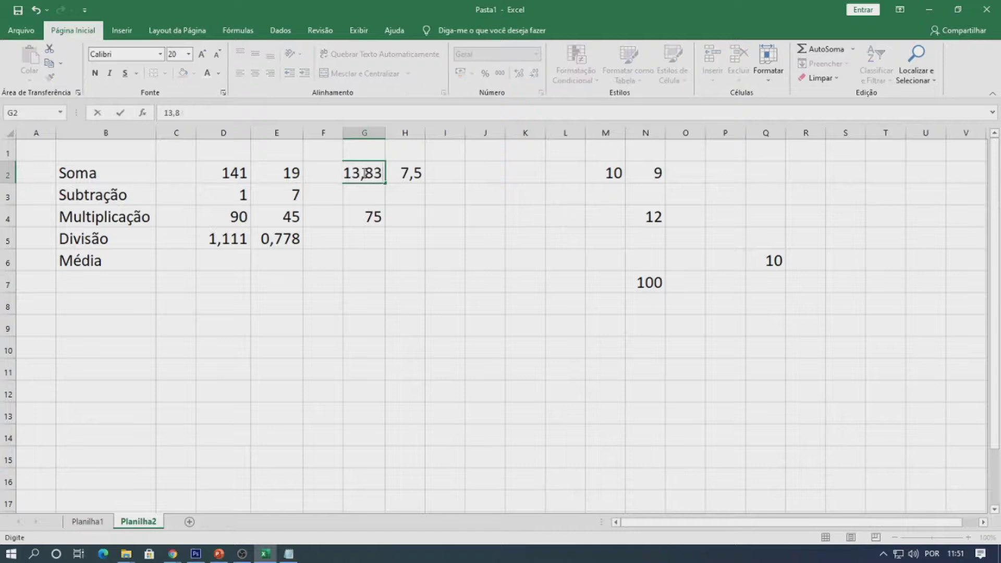
pyautogui.press('Return')
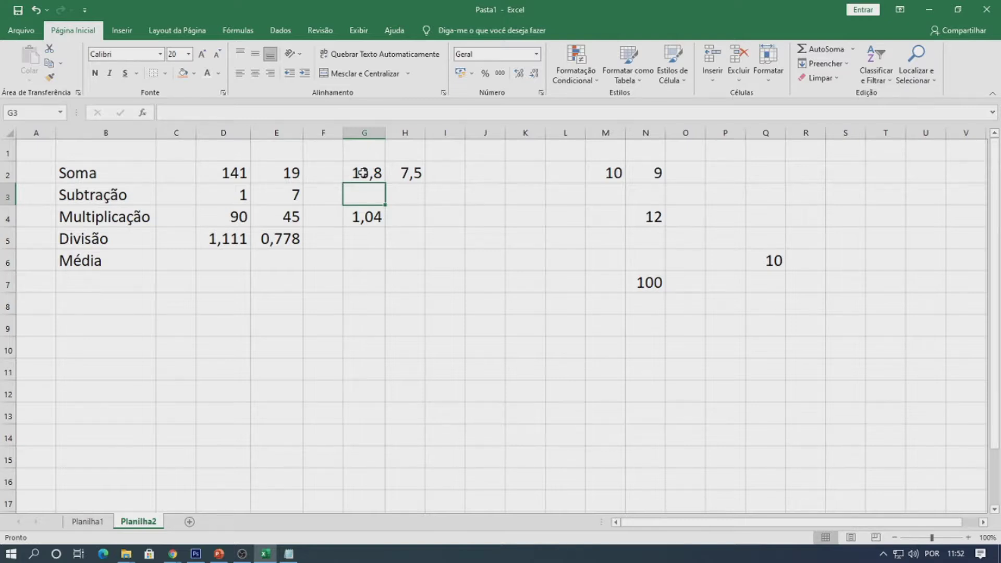
# - Clear the percentage example from the range G2:I4
pyautogui.moveTo(364, 172); pyautogui.dragTo(428, 224)
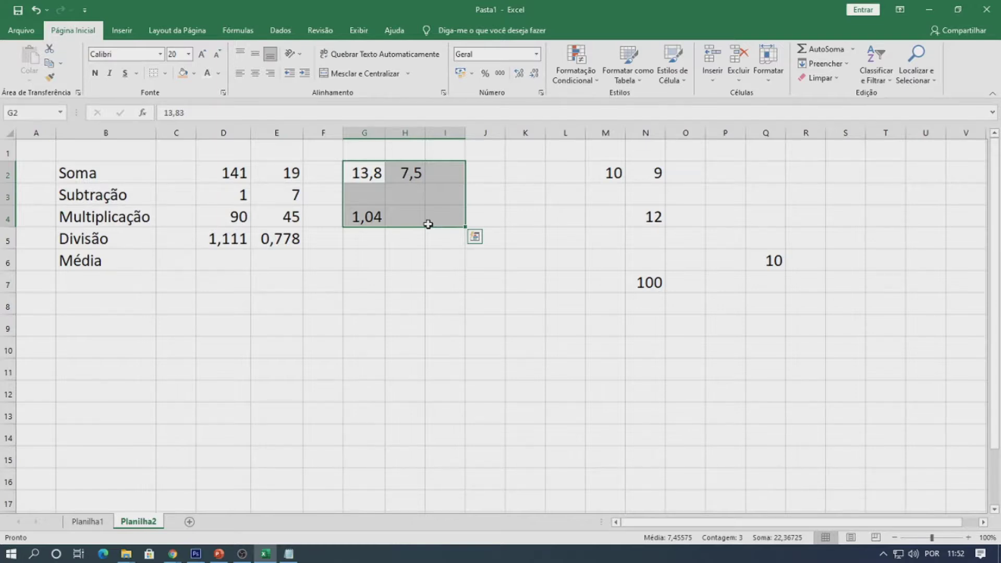
pyautogui.press('Delete')
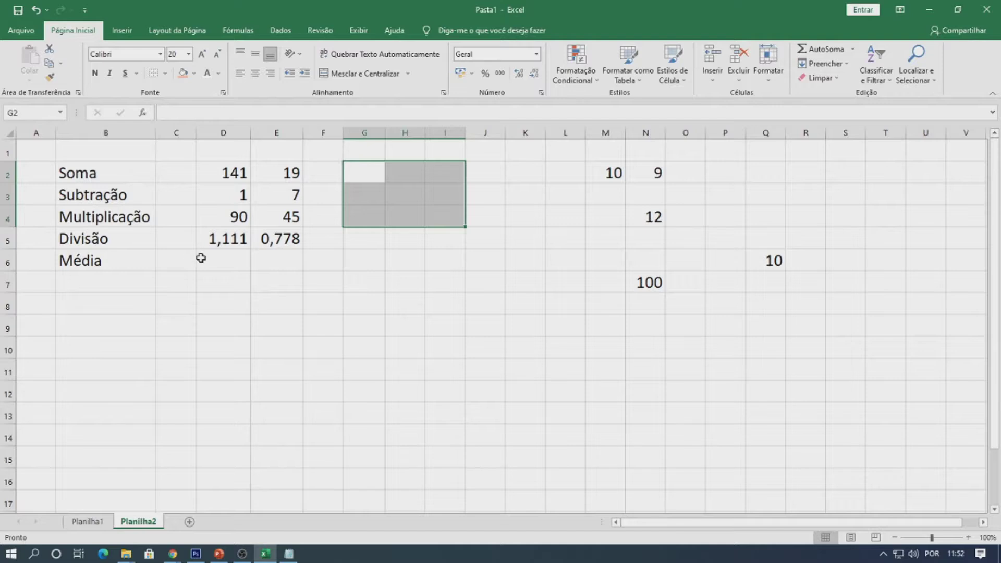
pyautogui.click(227, 259)
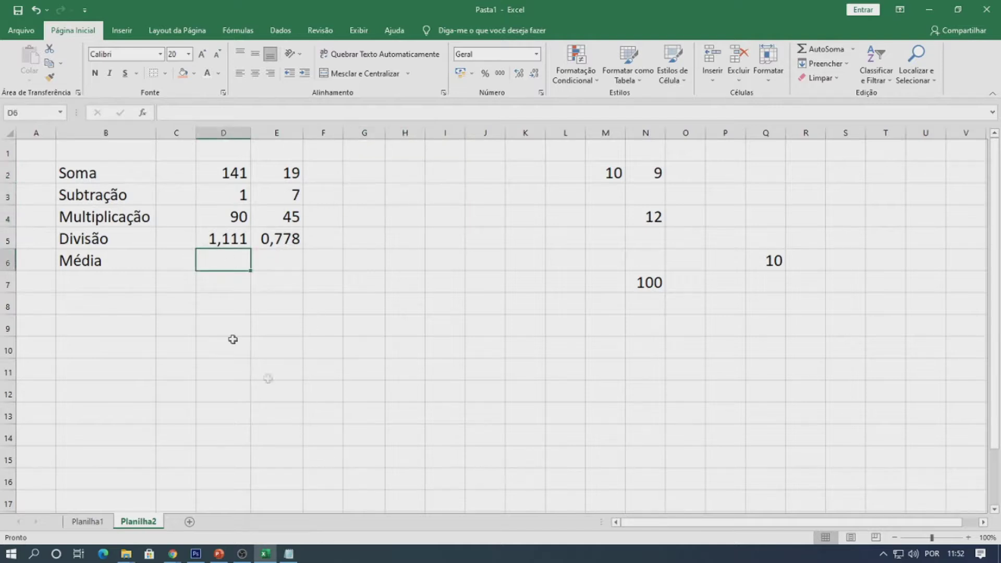
# - Fill each cell from C10 to G10 with the value 10
pyautogui.click(177, 347)
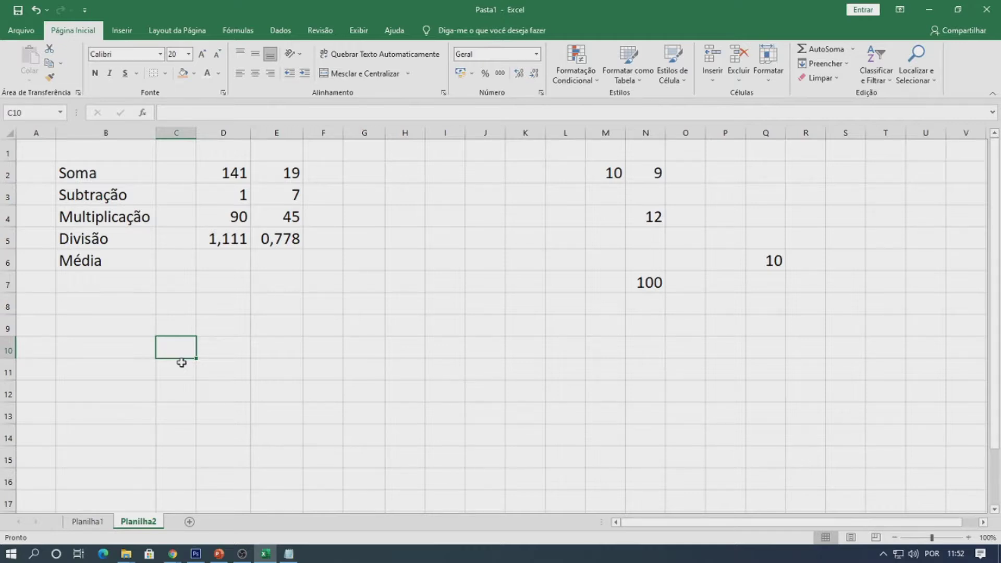
pyautogui.write('10')
pyautogui.press('Tab')
pyautogui.write('10')
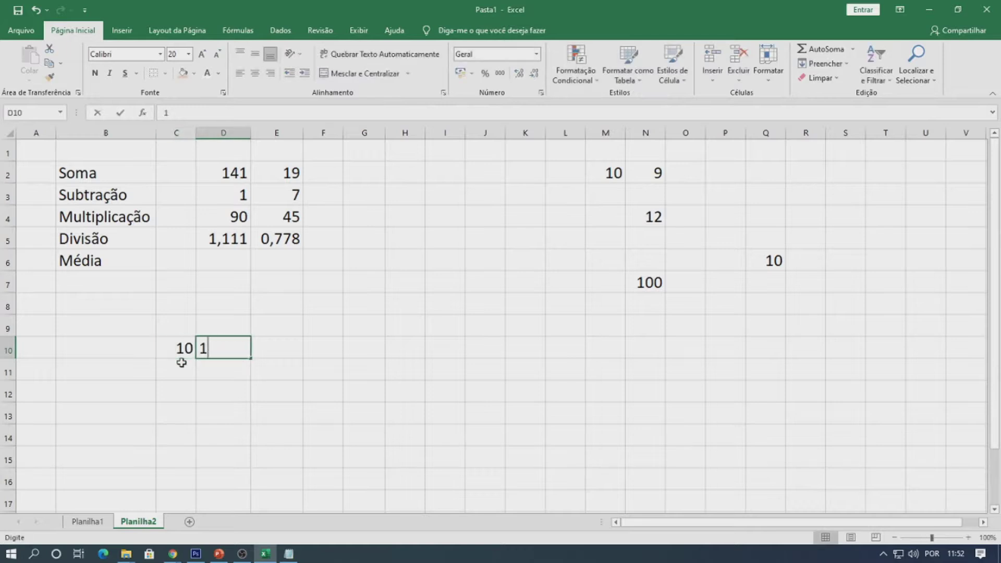
pyautogui.press('Tab')
pyautogui.write('10')
pyautogui.press('Tab')
pyautogui.write('10')
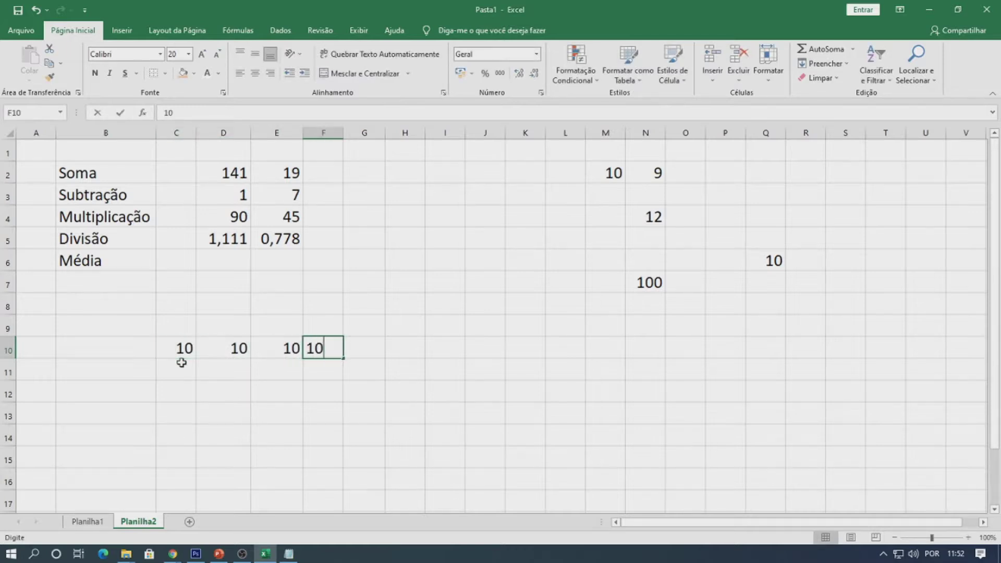
pyautogui.press('Tab')
pyautogui.write('10')
pyautogui.press('Tab')
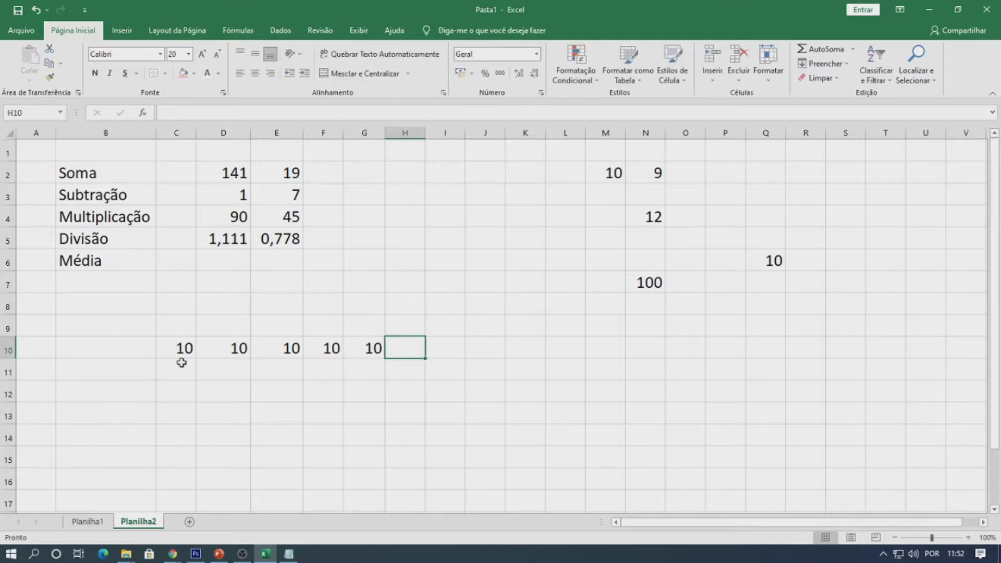
# - Enter the average formula =MÉDIA(C10:G10) in cell D6 of the Média row
pyautogui.moveTo(198, 349); pyautogui.dragTo(382, 354)
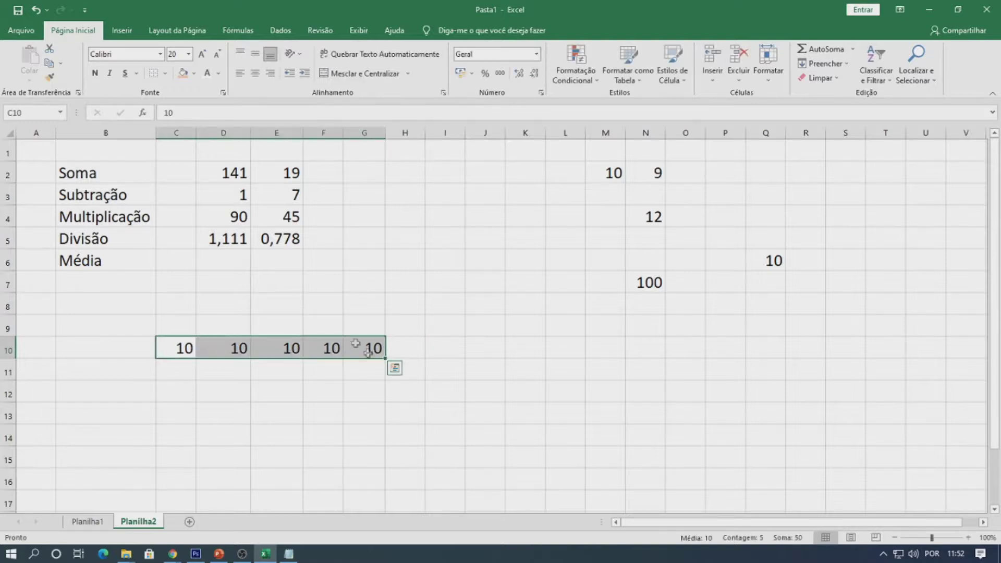
pyautogui.click(223, 256)
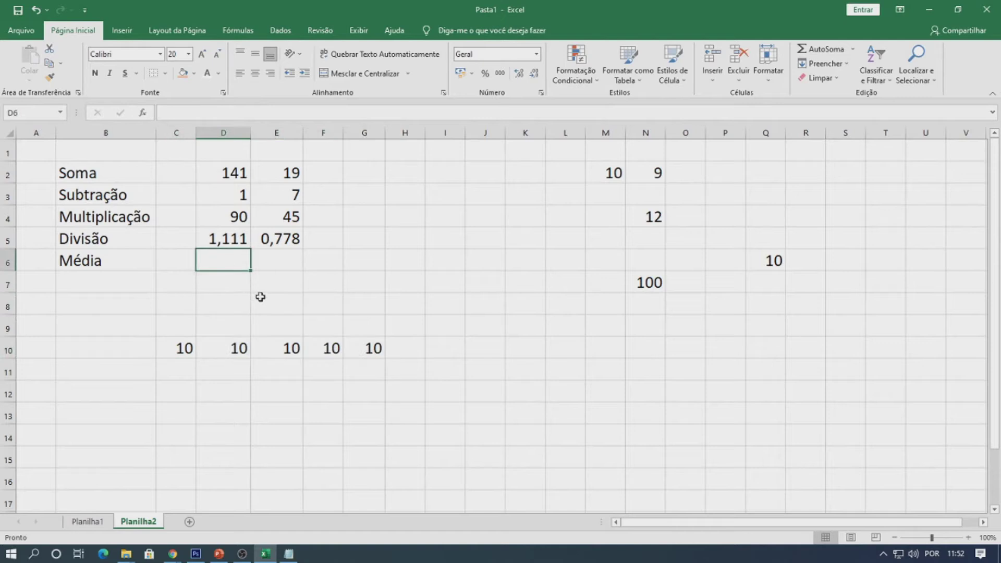
pyautogui.write('=MEDIA')
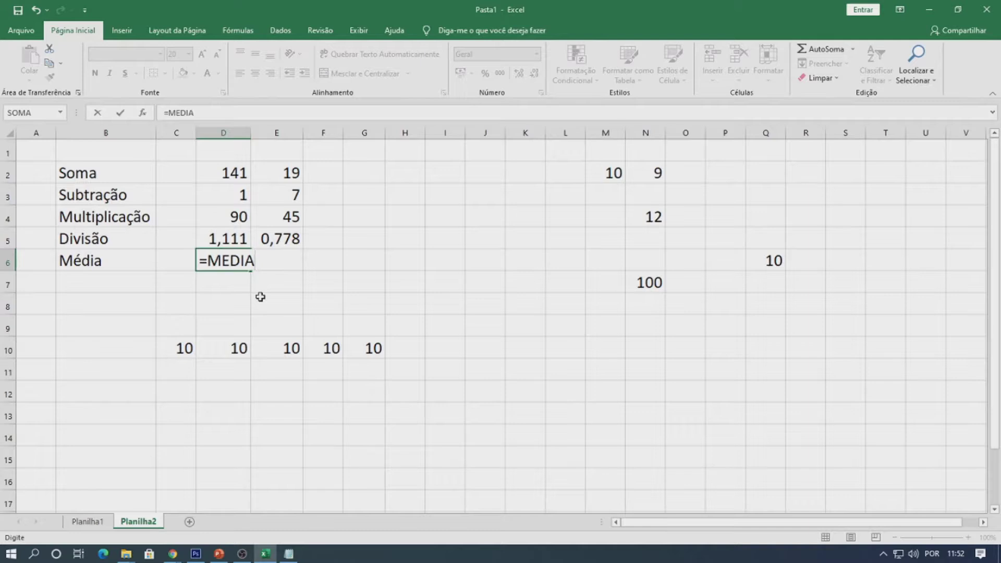
pyautogui.press('BackSpace')
pyautogui.press('BackSpace')
pyautogui.write('IA(')
pyautogui.moveTo(183, 346); pyautogui.dragTo(375, 342)
pyautogui.write(')')
pyautogui.press('Return')
pyautogui.press('Up')
# - Review the values in cells C10 to G10 that feed the average
pyautogui.press('Down')
pyautogui.press('Down')
pyautogui.press('Down')
pyautogui.press('Down')
pyautogui.press('Left')
pyautogui.press('Left')
pyautogui.press('Right')
pyautogui.press('Right')
pyautogui.press('Right')
pyautogui.press('Right')
pyautogui.press('Right')
pyautogui.press('Right')
pyautogui.press('Left')
pyautogui.press('Left')
pyautogui.press('Left')
pyautogui.press('Left')
pyautogui.press('Left')
pyautogui.press('Left')
pyautogui.press('Right')
pyautogui.press('Right')
pyautogui.press('Left')
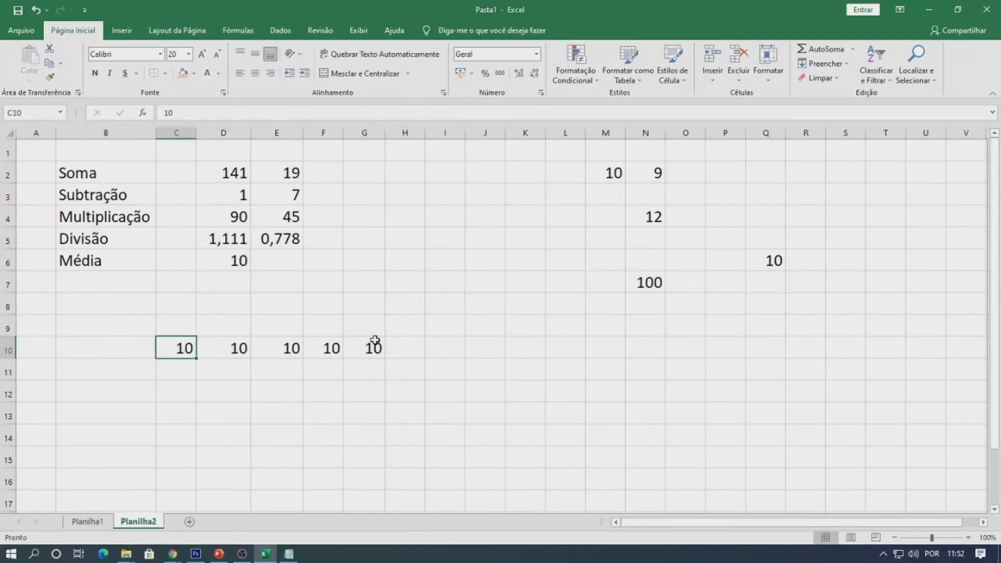
# - Change the first two averaged values to 7,5 in C10 and 6 in D10
pyautogui.write('7,5')
pyautogui.press('Return')
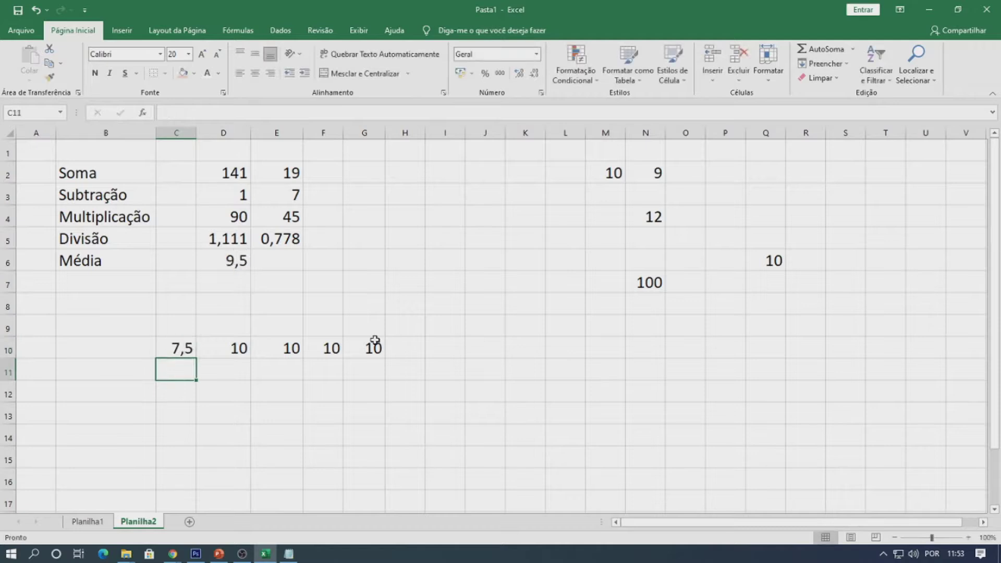
pyautogui.press('Up')
pyautogui.press('Right')
pyautogui.press('Right')
pyautogui.press('Left')
pyautogui.write('6')
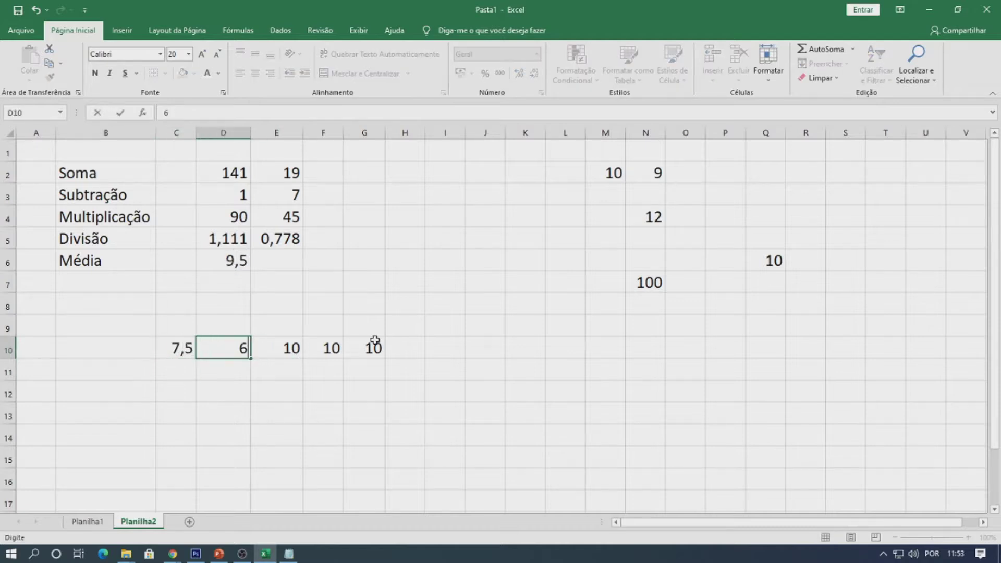
pyautogui.press('Right')
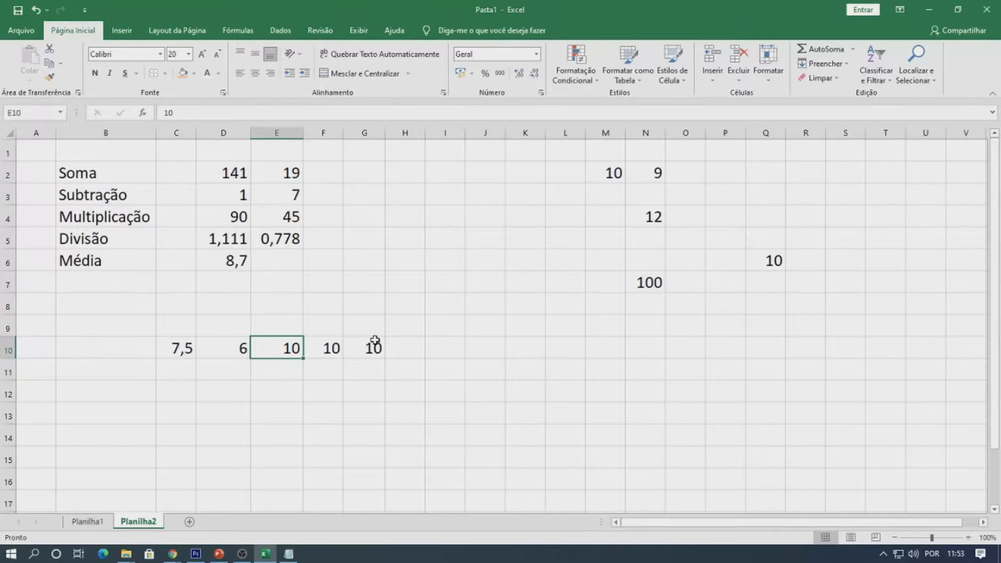
# - Change the last two averaged values, F10 and G10, to 4 each
pyautogui.press('Right')
pyautogui.write('4')
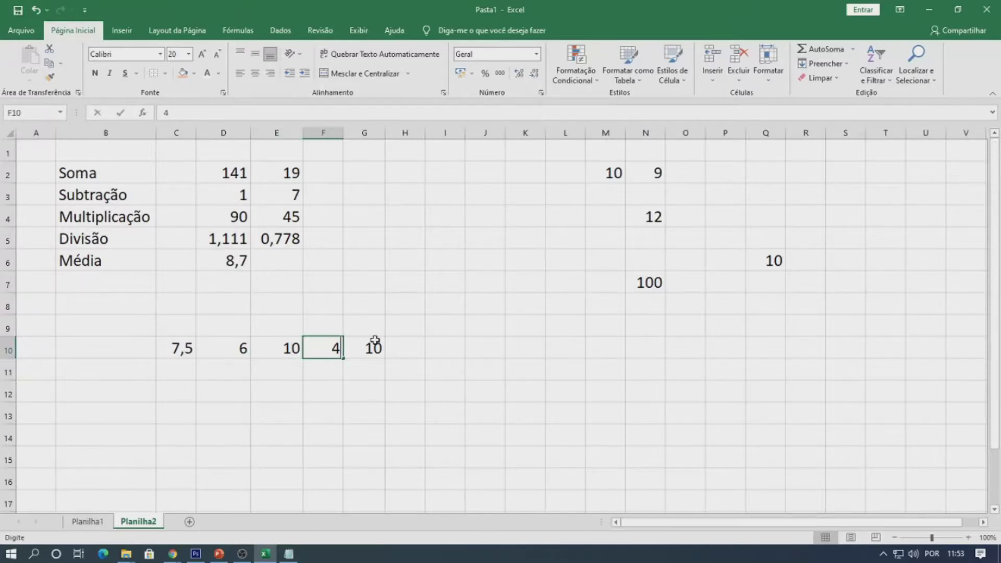
pyautogui.press('Right')
pyautogui.write('4')
pyautogui.press('Return')
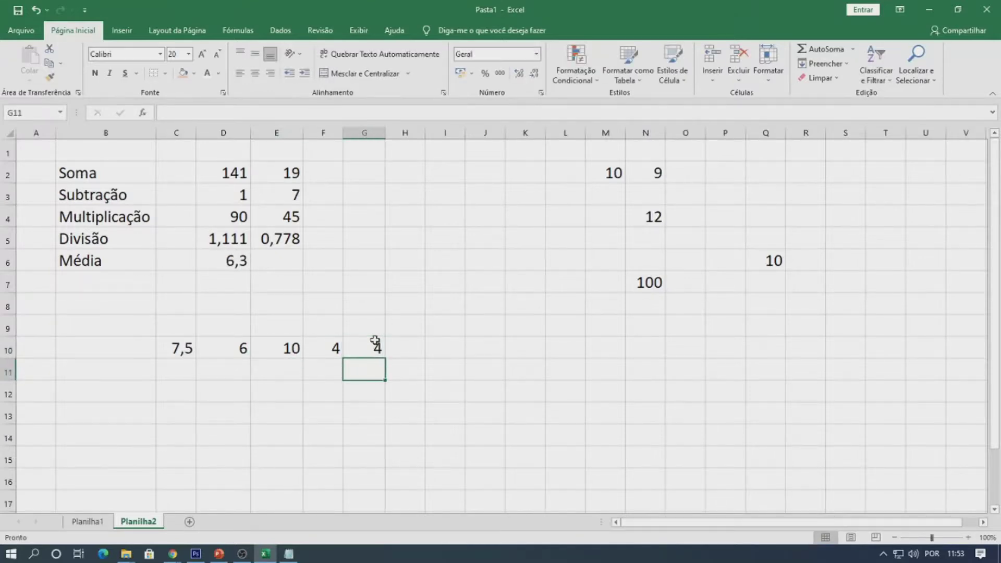
# - Check the average formula in D6 and set the last averaged value, G10, to 10
pyautogui.click(222, 254)
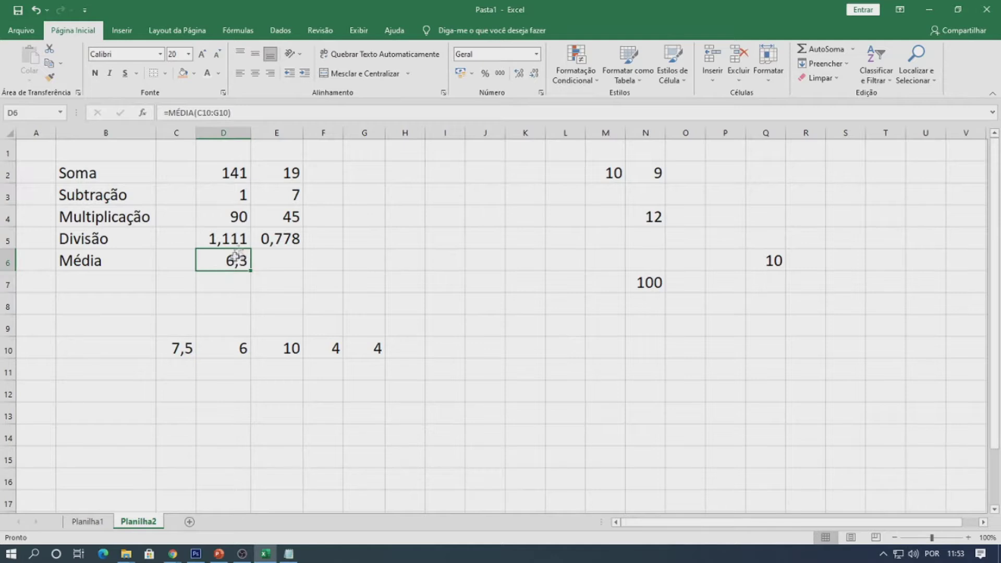
pyautogui.click(374, 349)
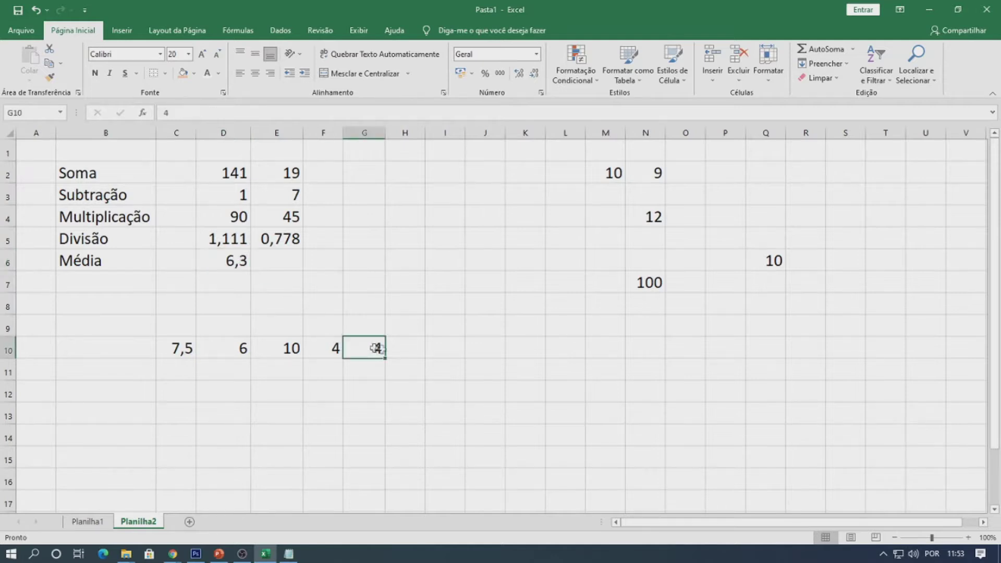
pyautogui.write('10')
pyautogui.press('Return')
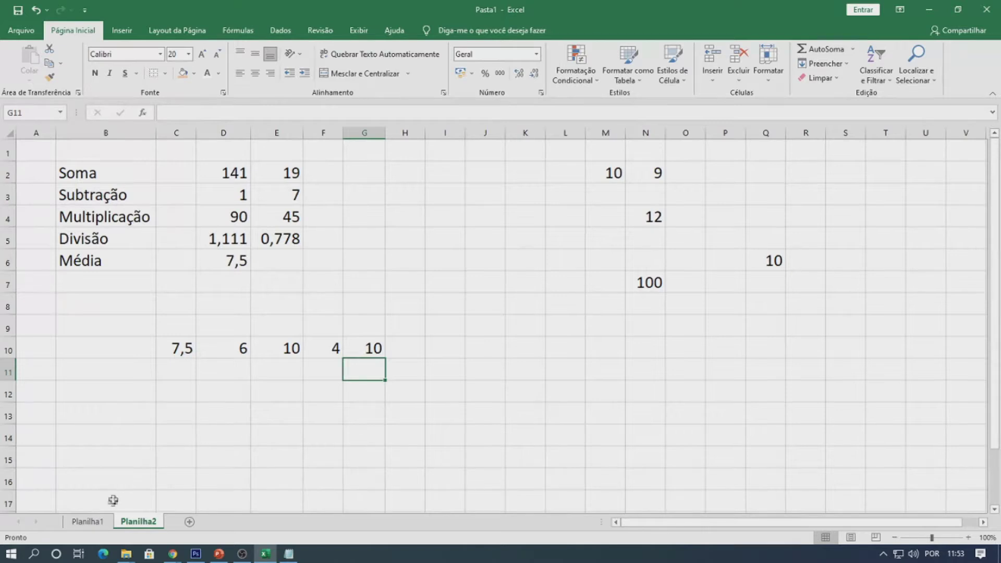
# - Look over the complete table of basic operations in B2:E6
pyautogui.moveTo(85, 168); pyautogui.dragTo(291, 253)
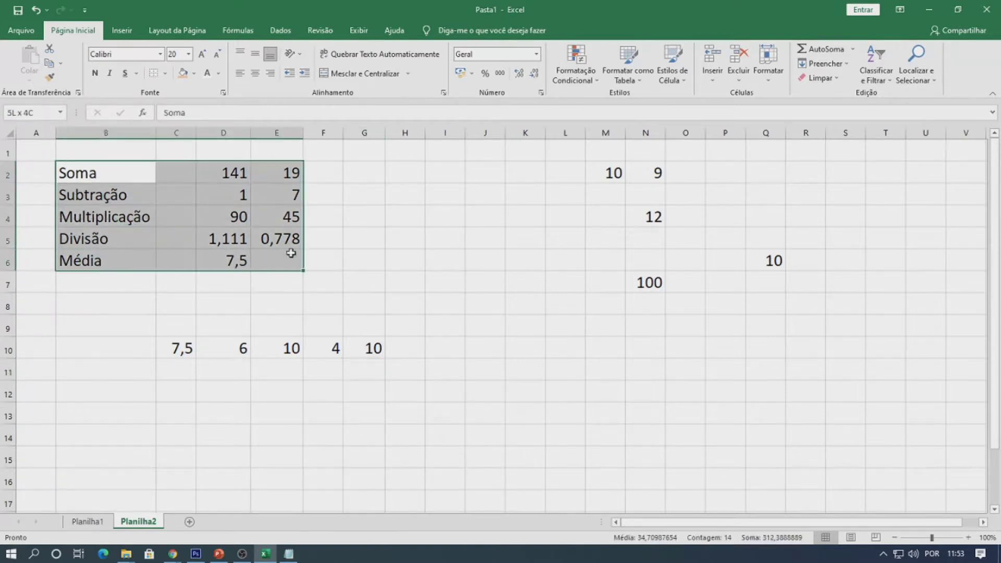
pyautogui.moveTo(136, 172); pyautogui.dragTo(273, 264)
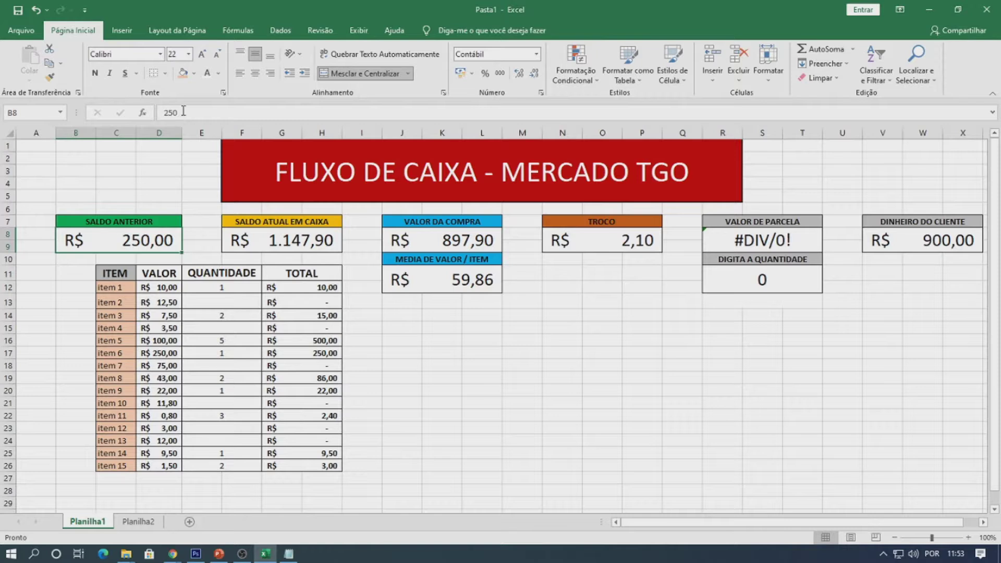
# - Test the previous balance (SALDO ANTERIOR) in B8 with the values 0 and 1000
pyautogui.moveTo(179, 112); pyautogui.dragTo(156, 112)
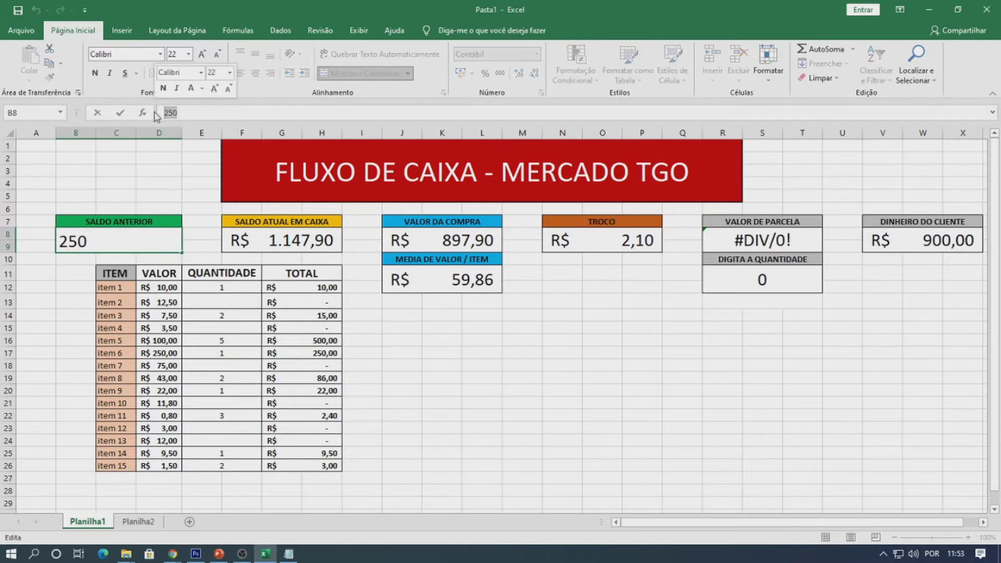
pyautogui.press('Return')
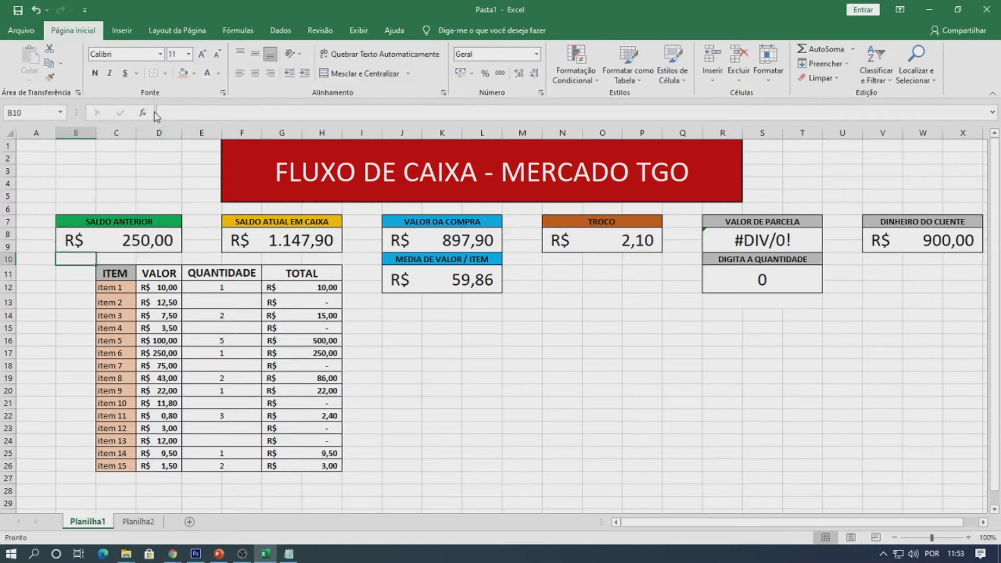
pyautogui.click(153, 240)
pyautogui.write('0')
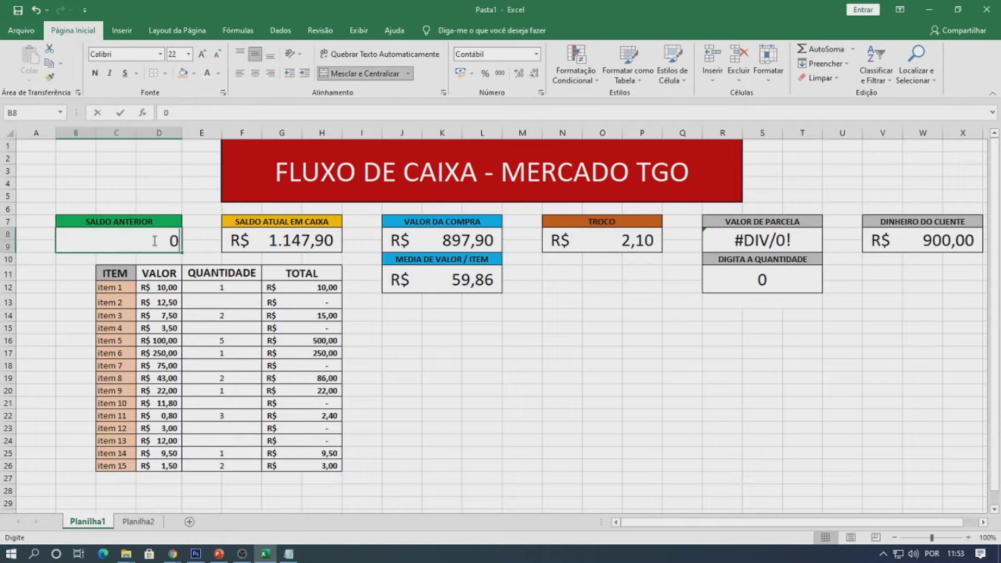
pyautogui.press('Return')
pyautogui.click(153, 241)
pyautogui.write('1000')
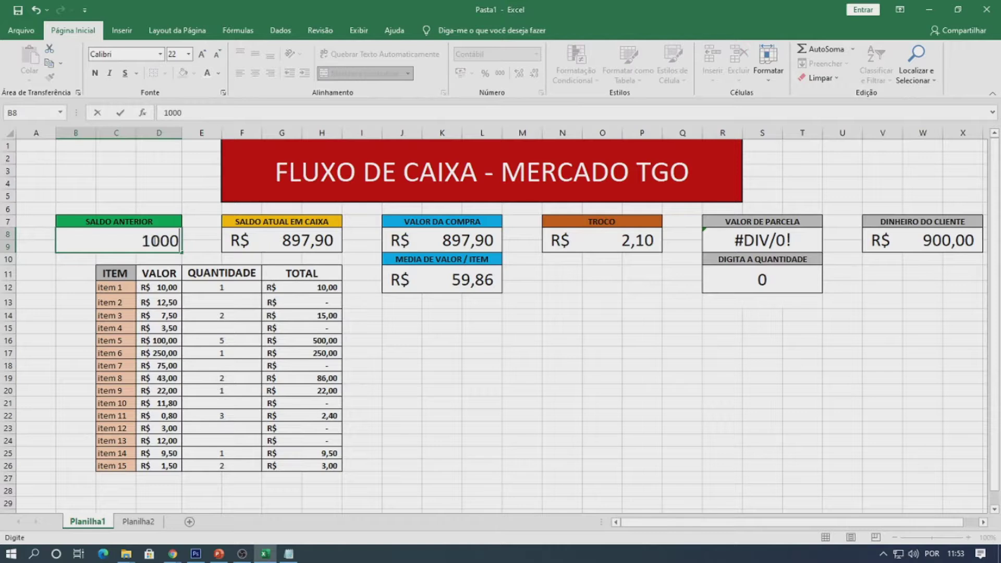
pyautogui.press('Return')
# - Set the previous balance in B8 back to 250
pyautogui.click(153, 240)
pyautogui.write('250')
pyautogui.press('Return')
# - Inspect the formulas for the current balance, purchase value, item 1 total, average per item, change and installment value
pyautogui.click(276, 237)
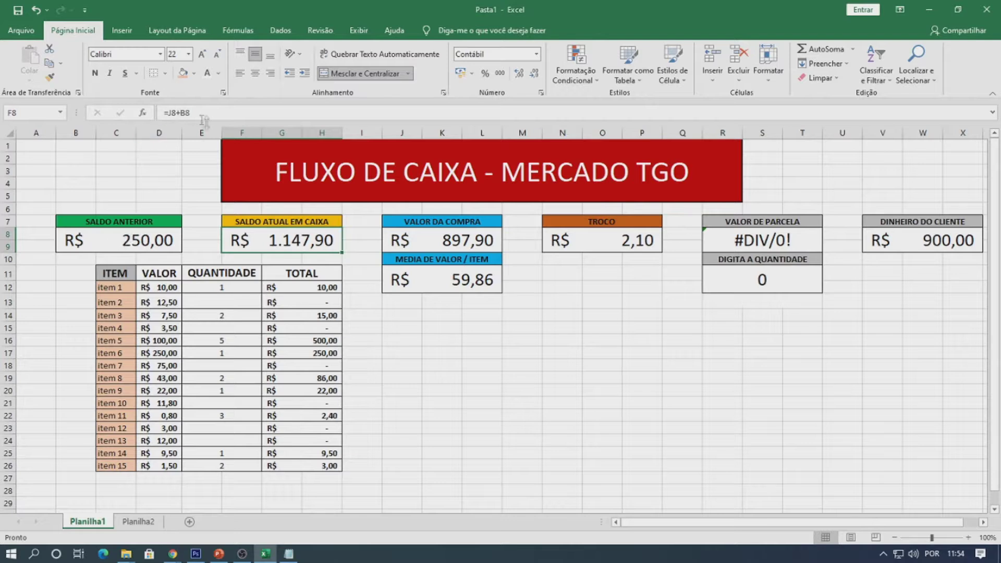
pyautogui.press('Down')
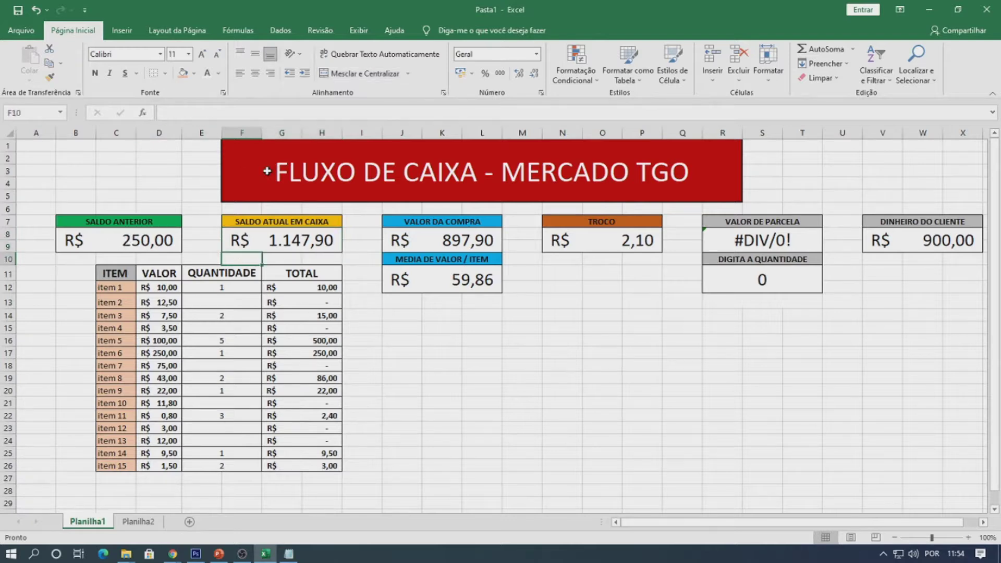
pyautogui.click(472, 237)
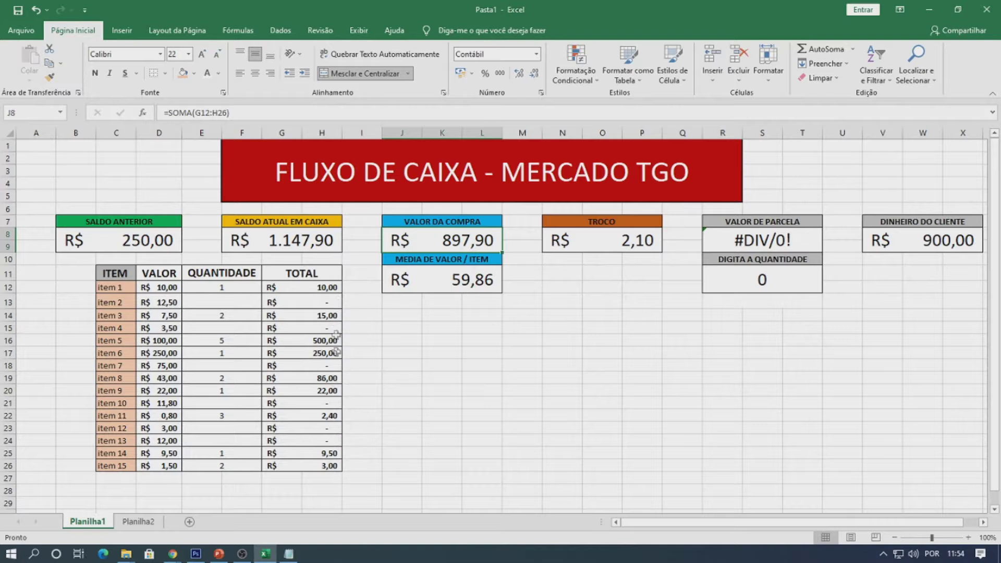
pyautogui.click(325, 288)
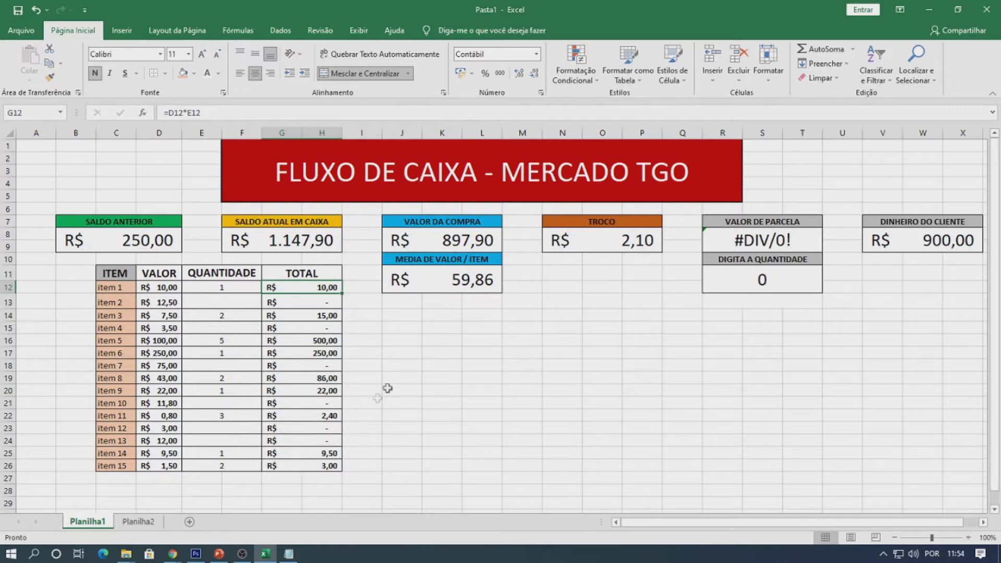
pyautogui.click(471, 274)
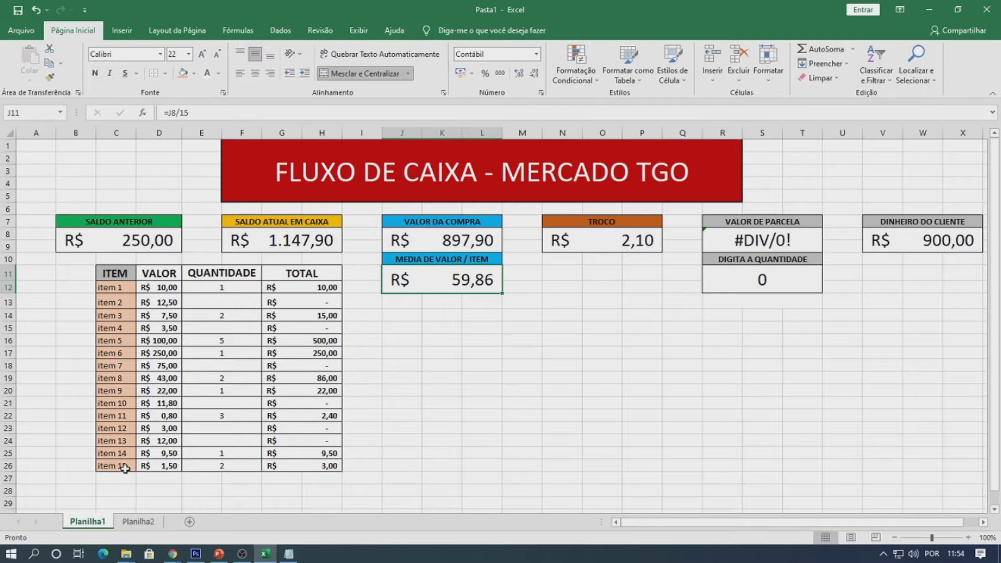
pyautogui.click(629, 239)
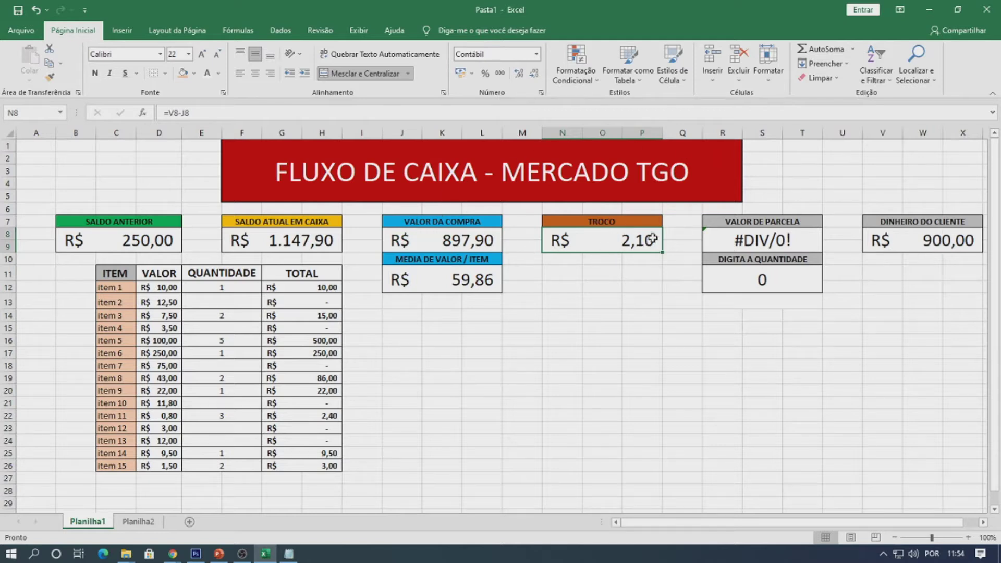
pyautogui.click(782, 240)
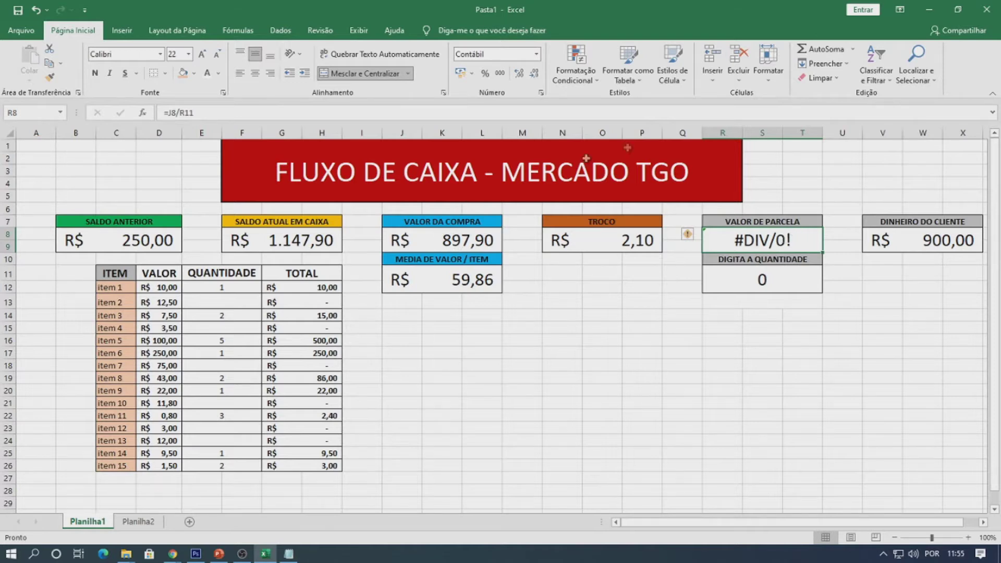
# - Try an installment quantity of 50 in R11 and reset it to 0
pyautogui.click(787, 280)
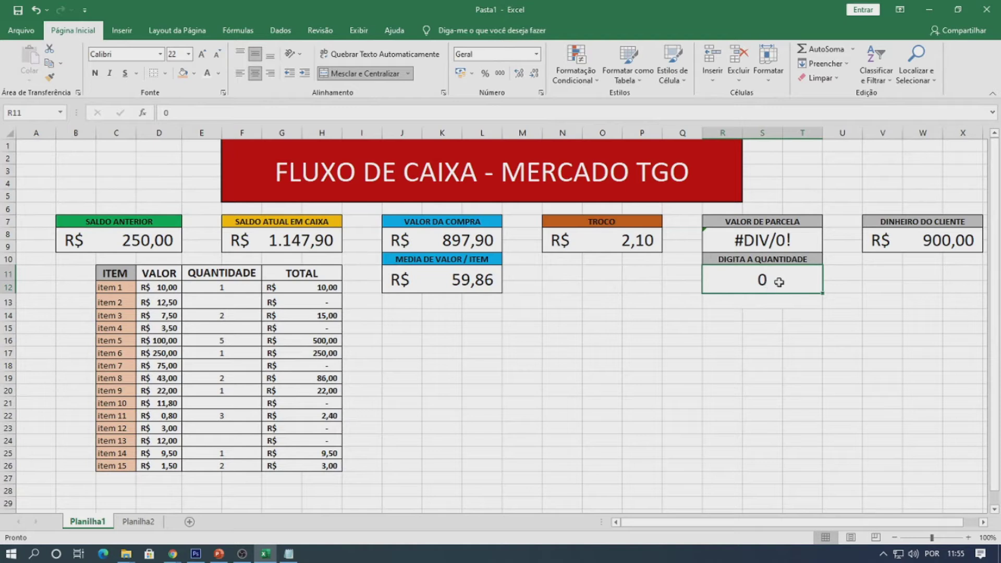
pyautogui.write('50')
pyautogui.press('Return')
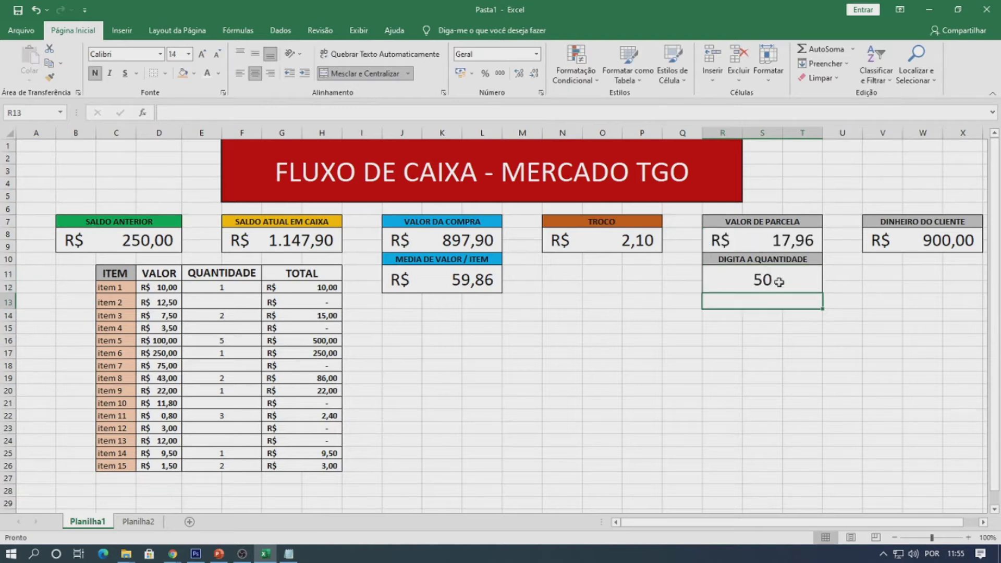
pyautogui.click(780, 282)
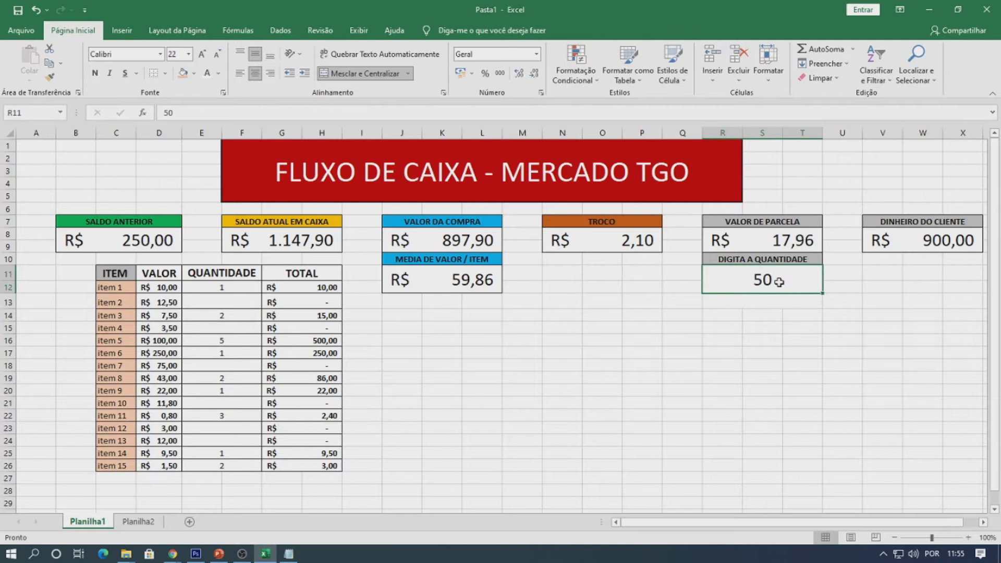
pyautogui.write('0')
pyautogui.press('Return')
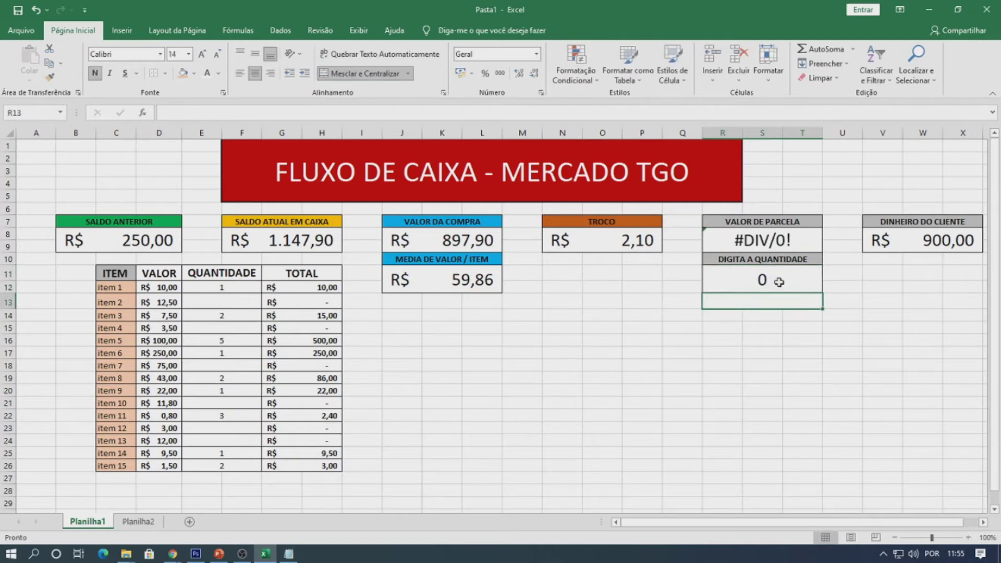